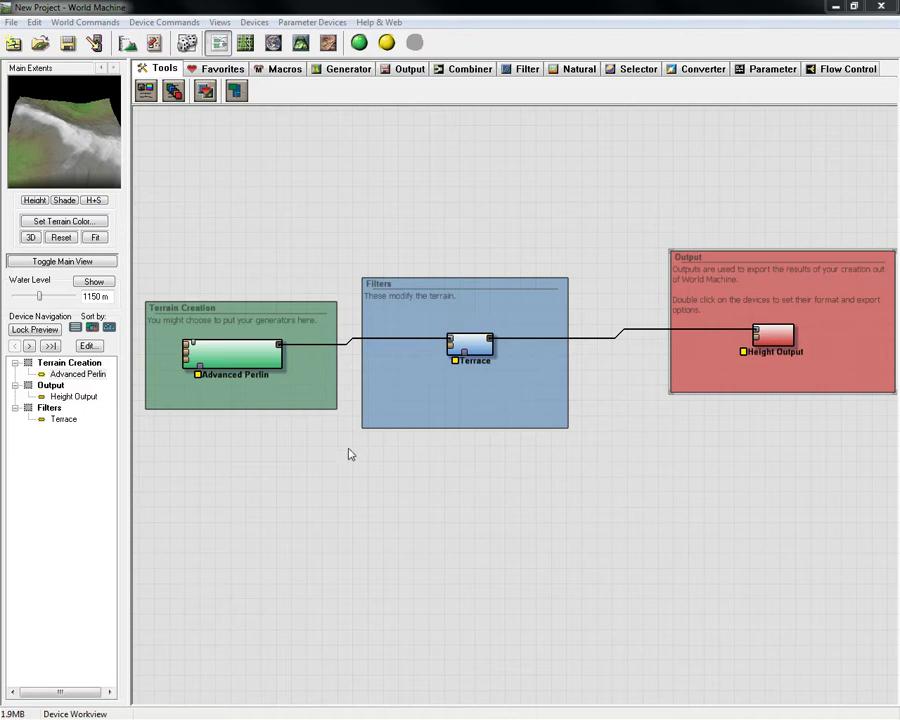
Step: Reduce the Advanced Perlin feature scale from about 7.34 km to 2.82843 km, toward Hills
click(257, 365)
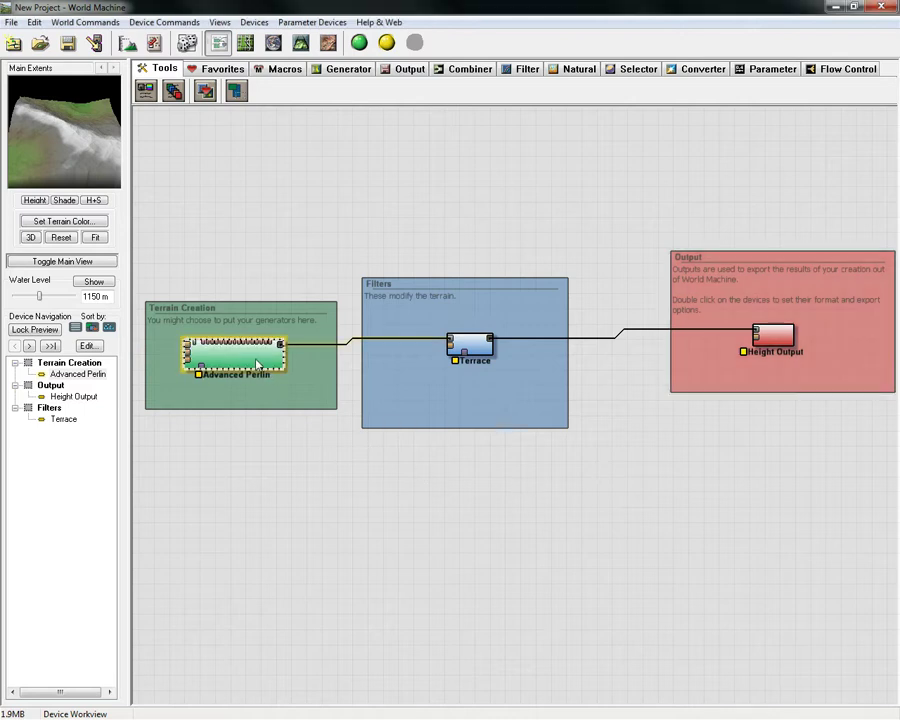
double_click(257, 365)
drag(400, 213, 426, 234)
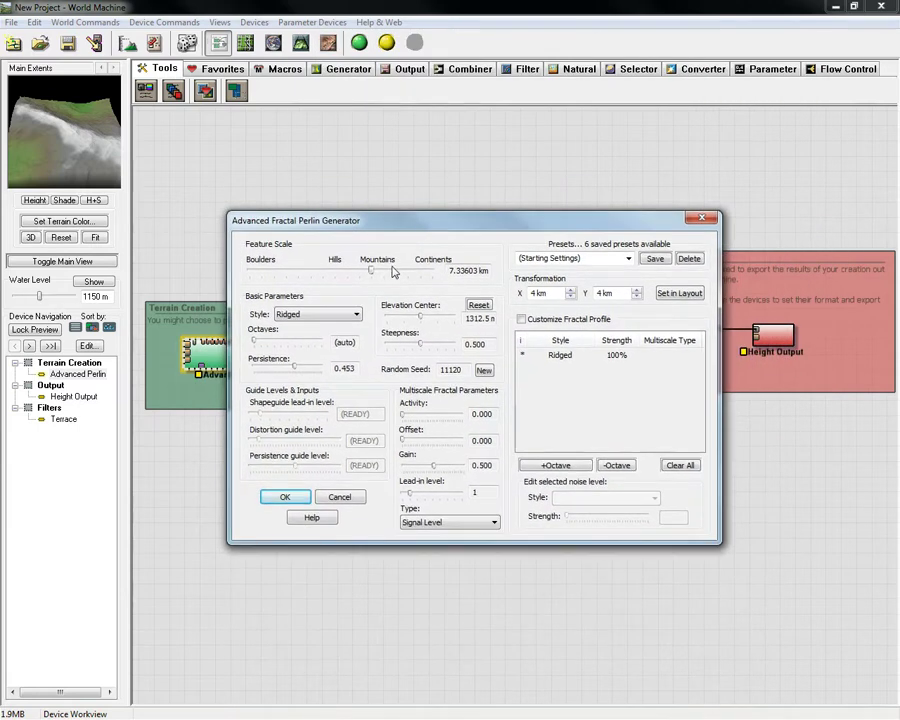
drag(370, 270, 355, 270)
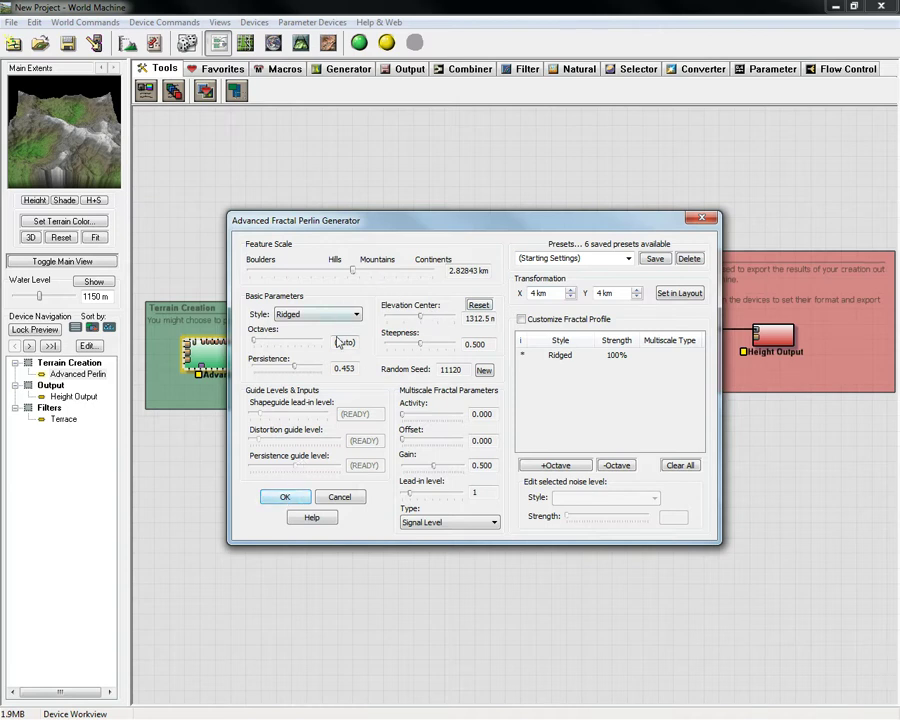
click(283, 498)
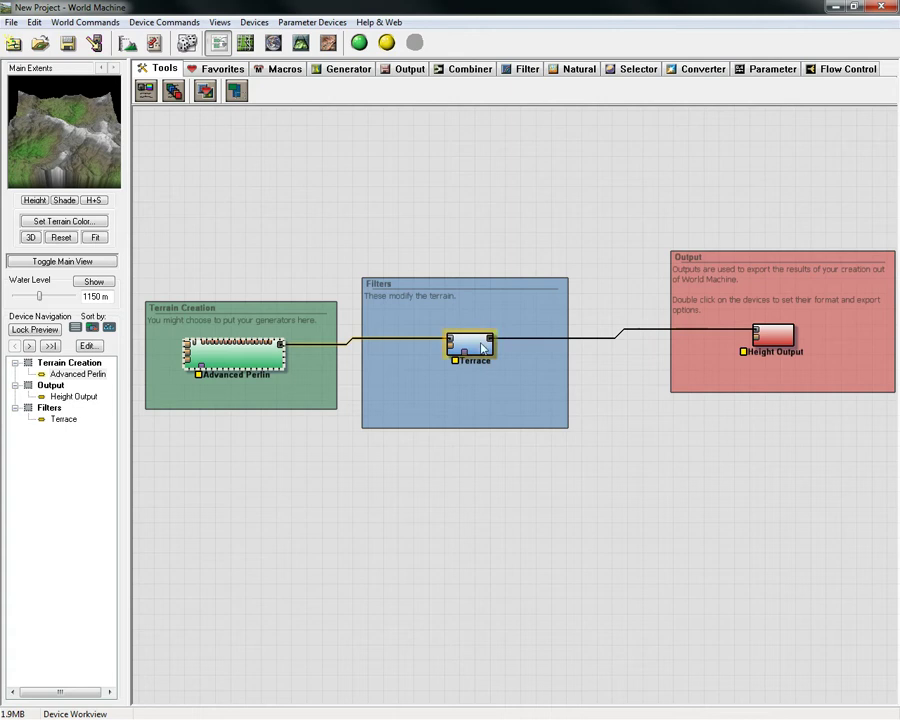
Step: Shift Terrace left and drop an Erosion device from the Natural set onto the wire before Height Output
click(478, 348)
drag(478, 348, 433, 343)
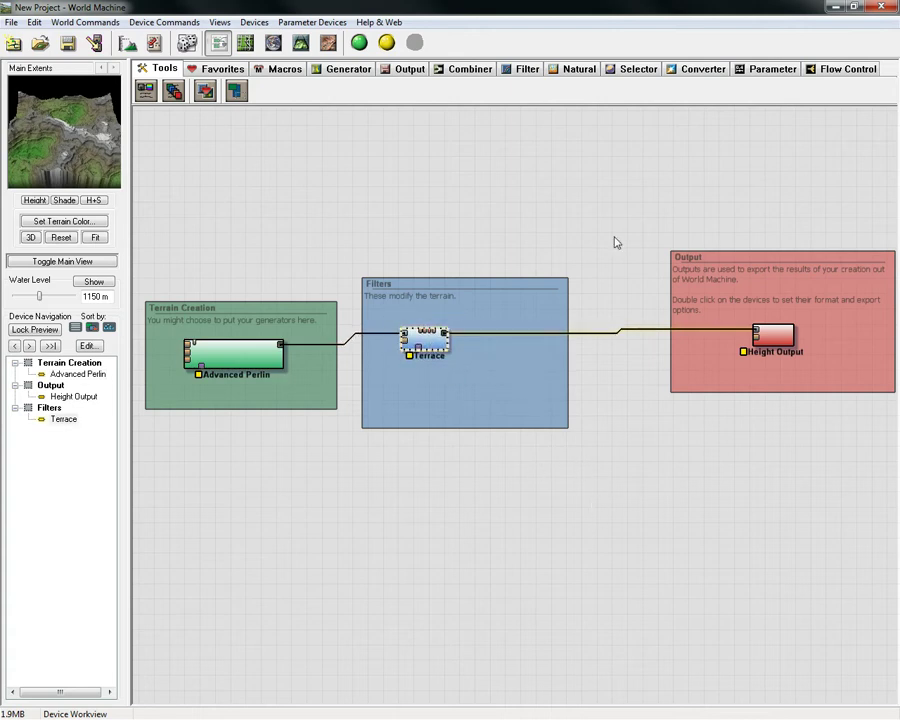
click(572, 72)
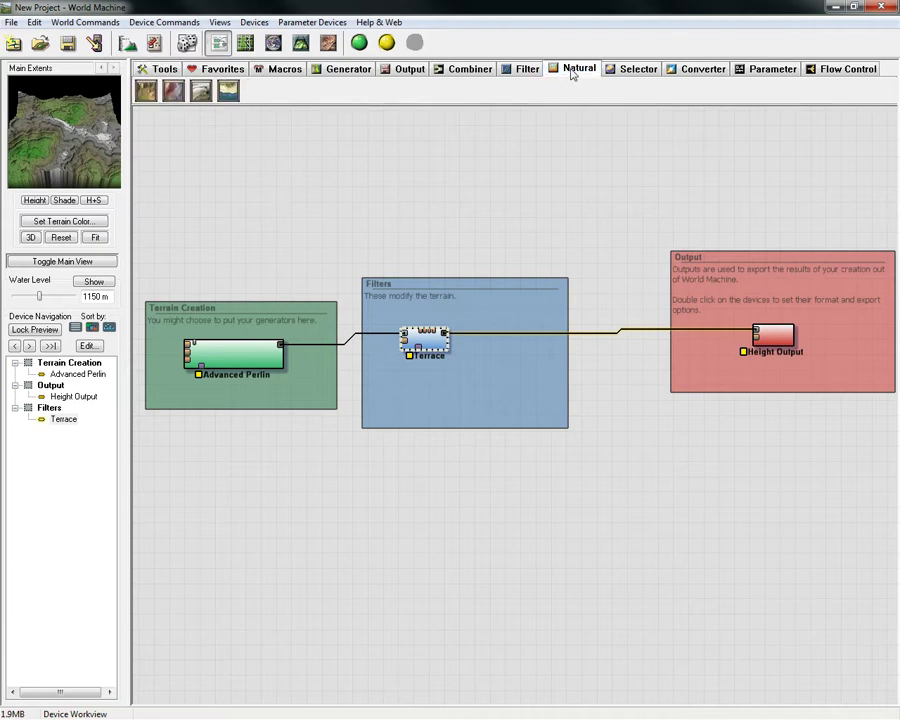
click(147, 92)
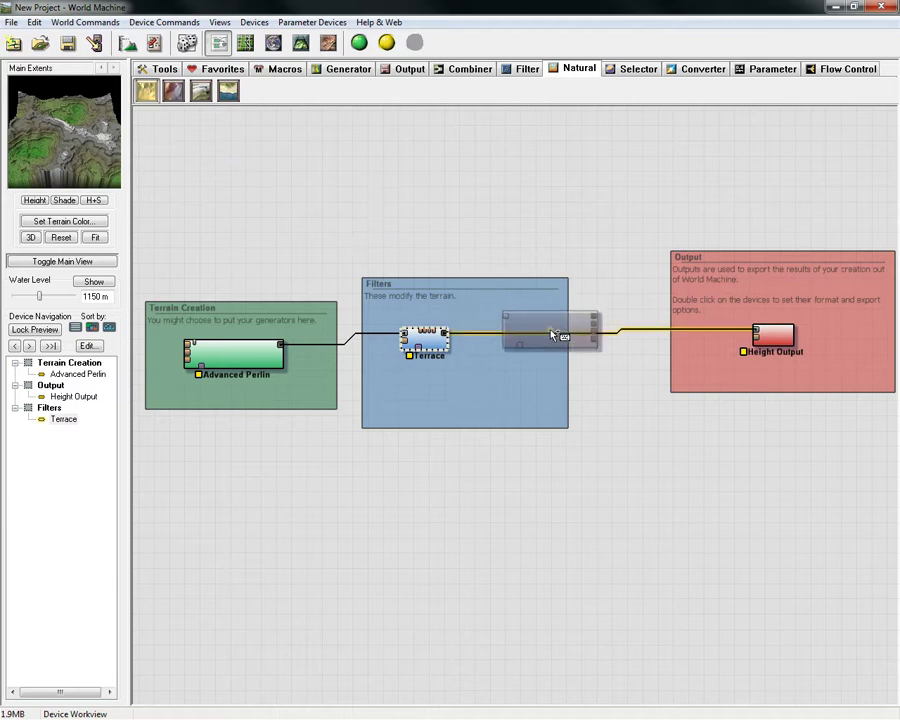
click(553, 336)
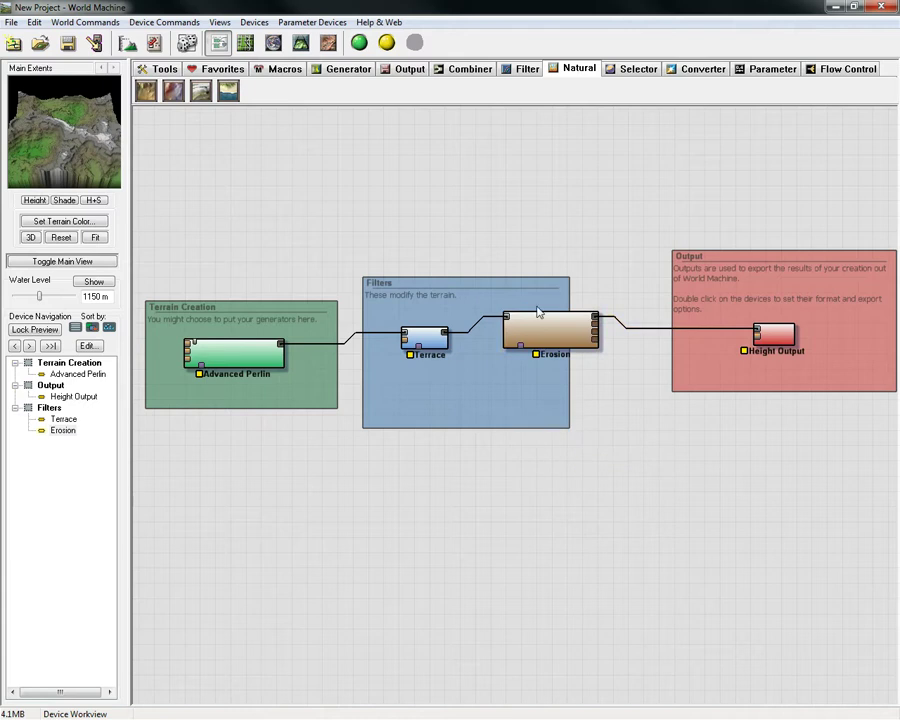
click(566, 345)
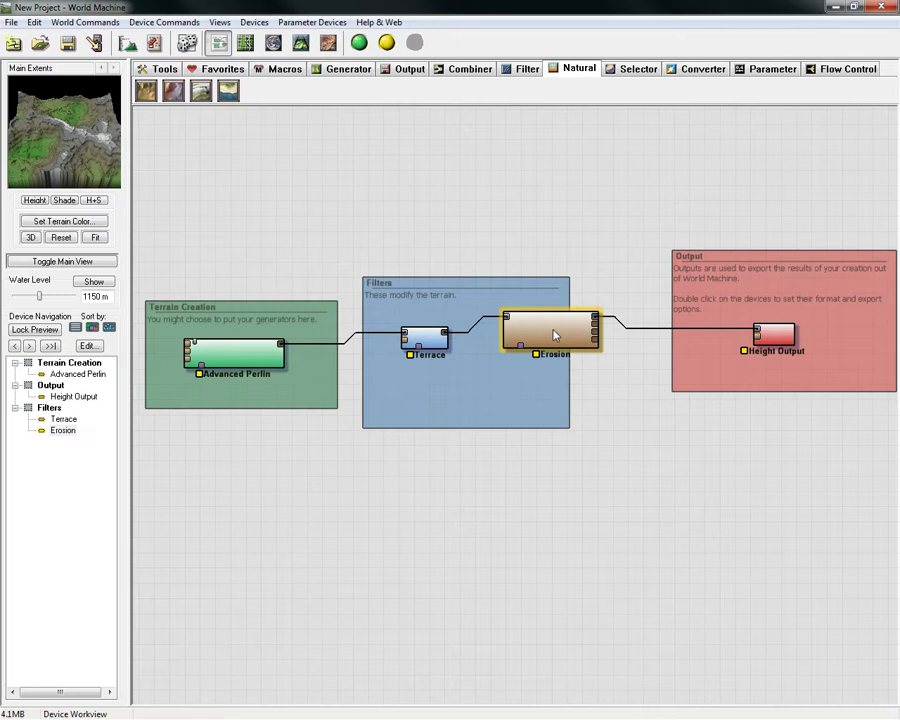
Step: Lock the preview to the Erosion device and view the terrain in 3D
key(ctrl+l)
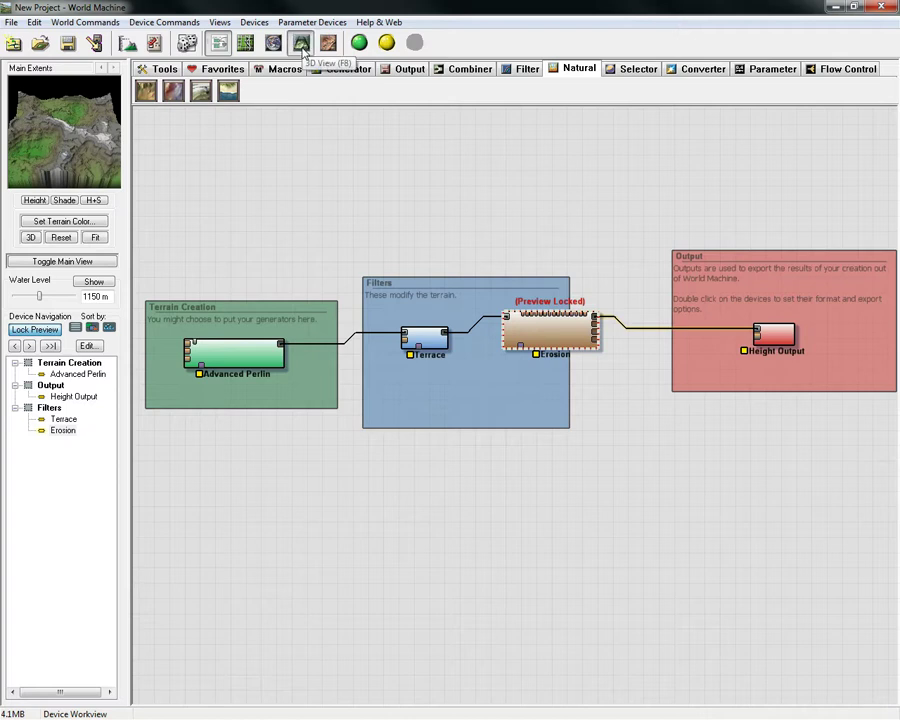
click(301, 44)
drag(524, 386, 486, 390)
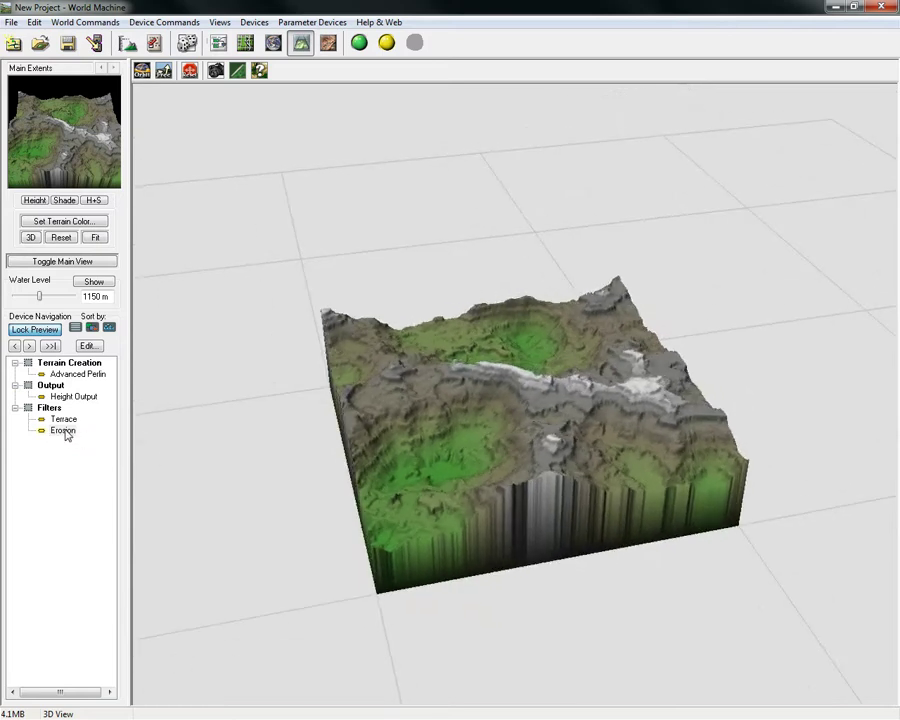
Step: Set Erosion to Channeled Erosion with Geological-time Enhancement and erosive power 0.915
double_click(63, 431)
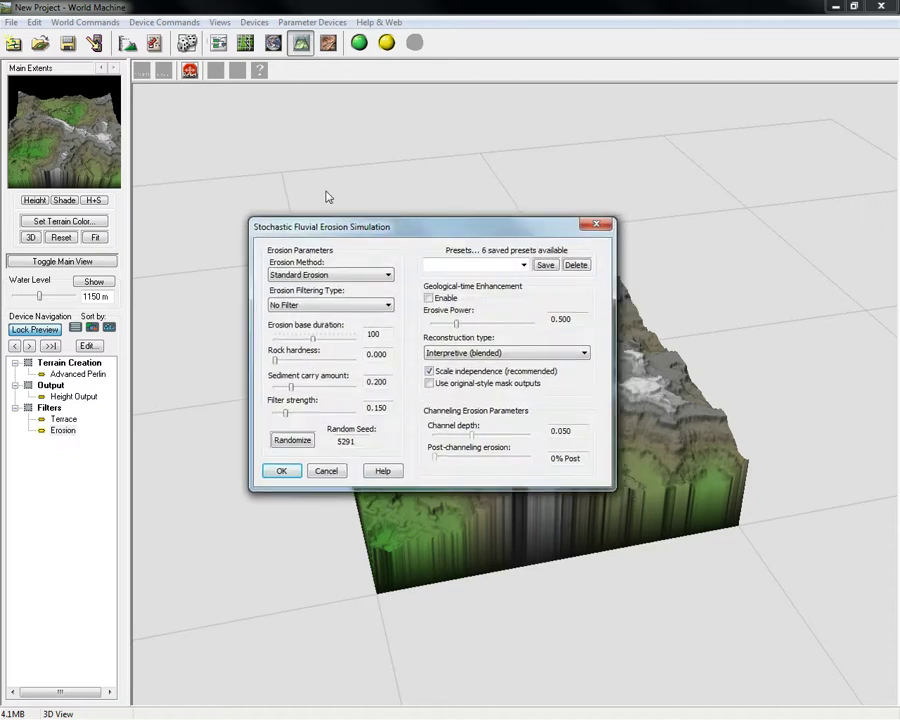
drag(330, 226, 137, 155)
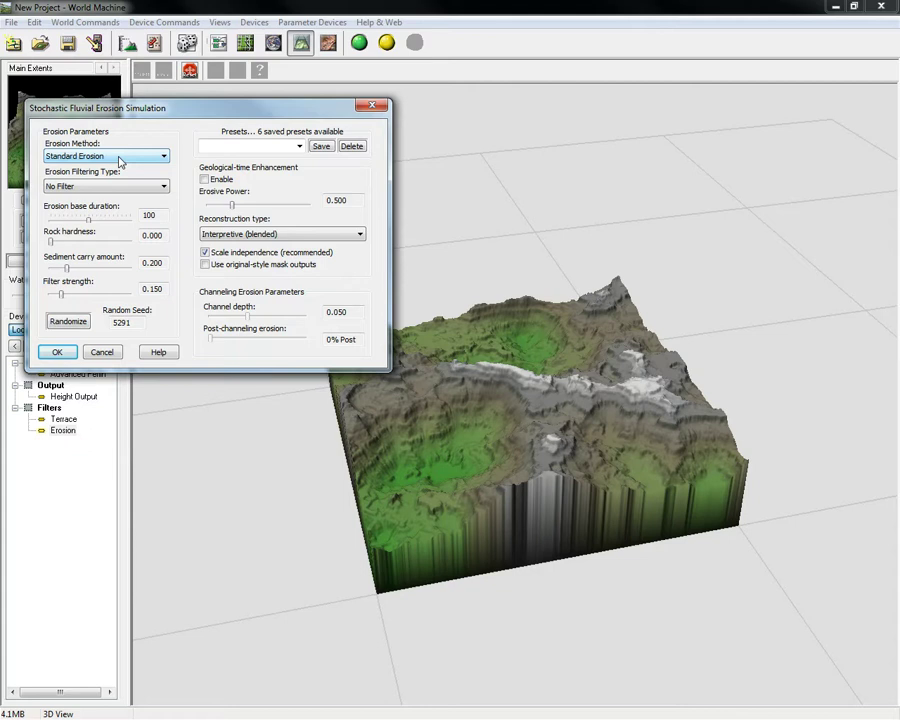
click(119, 162)
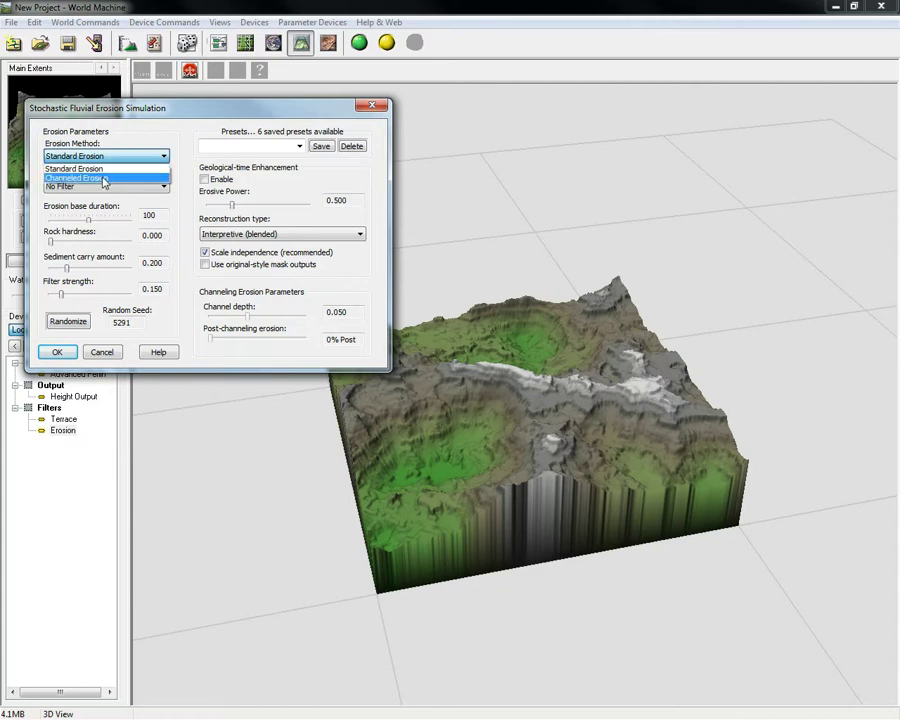
click(103, 179)
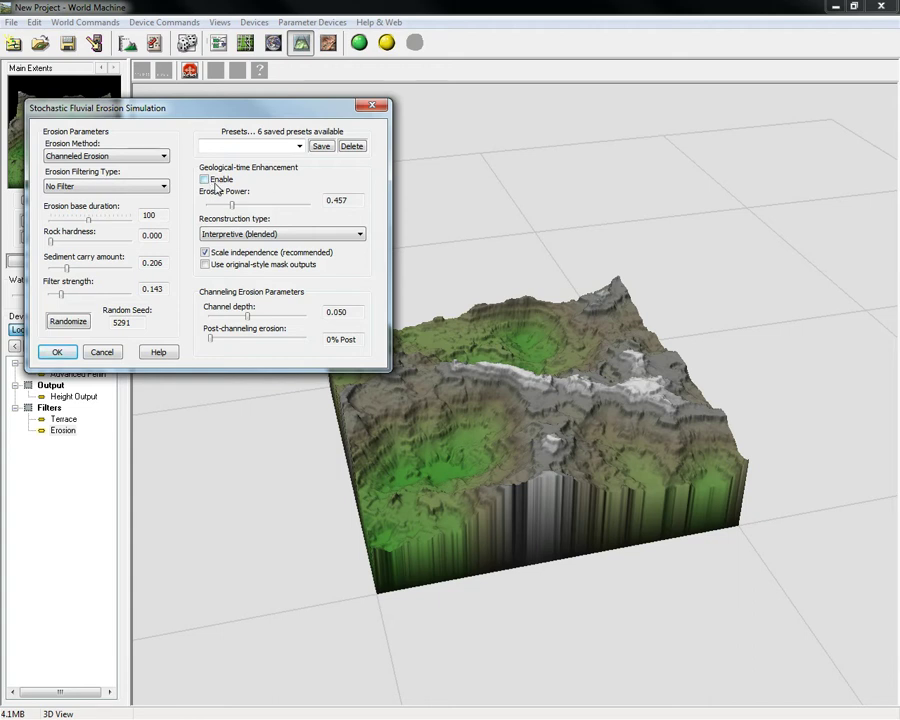
click(205, 179)
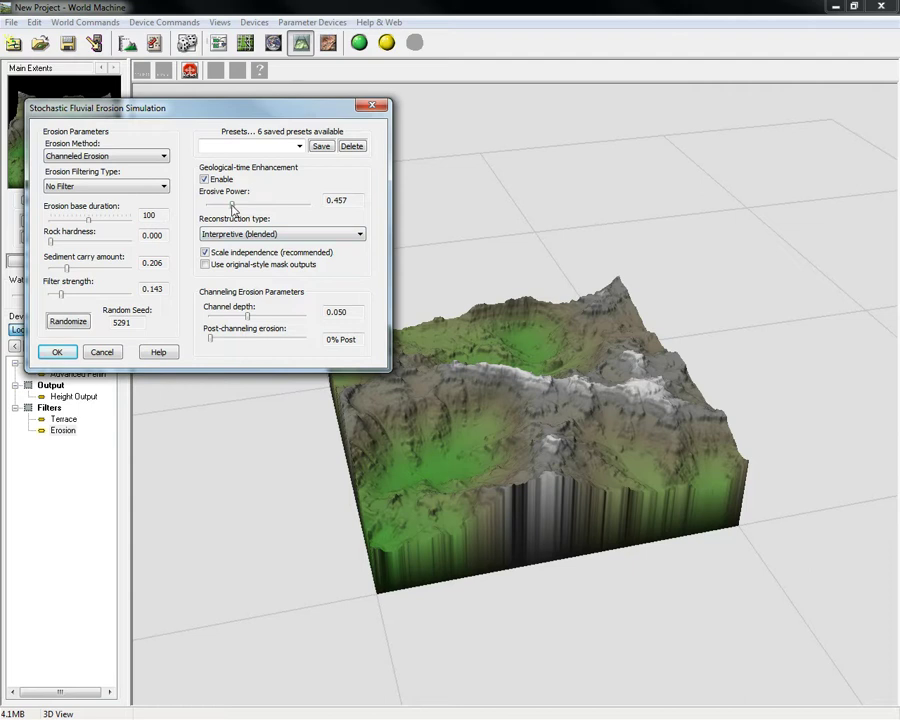
drag(233, 205, 265, 209)
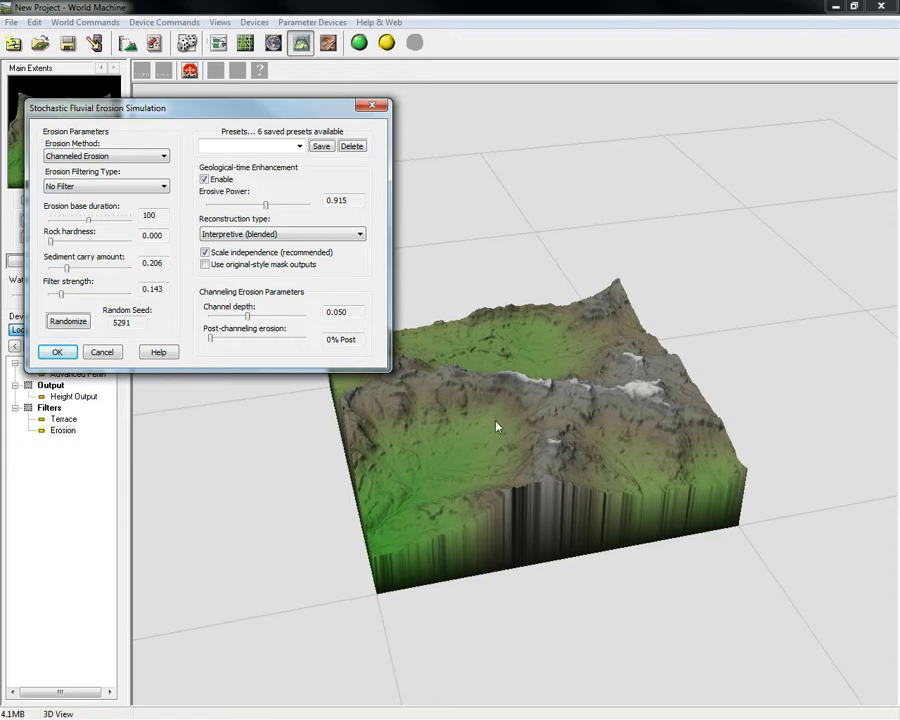
click(57, 352)
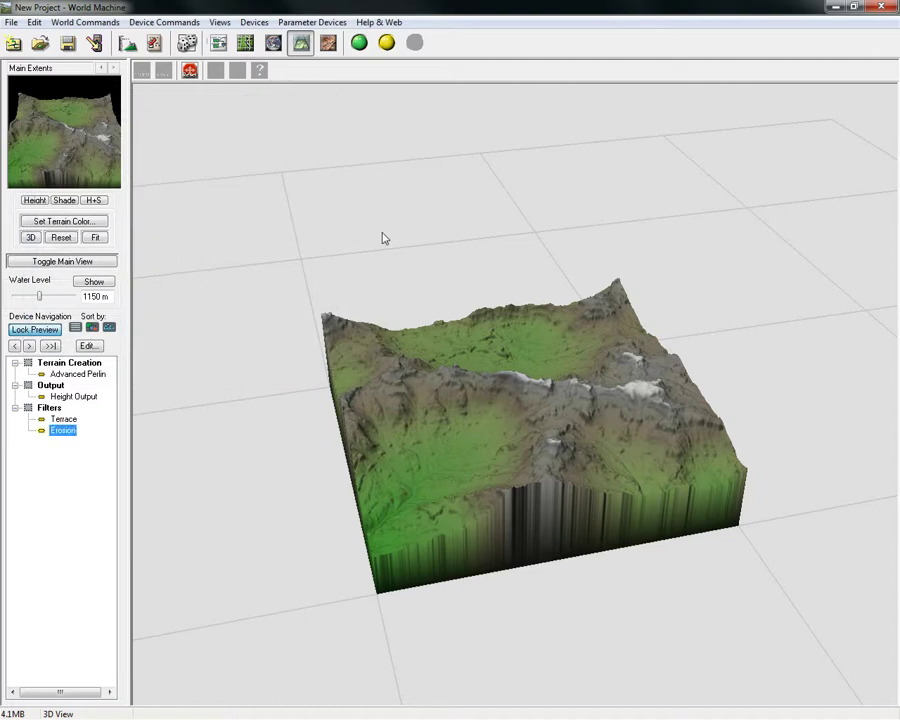
Step: Return to the device graph, unlock the Erosion preview, and move Height Output up-right
click(219, 46)
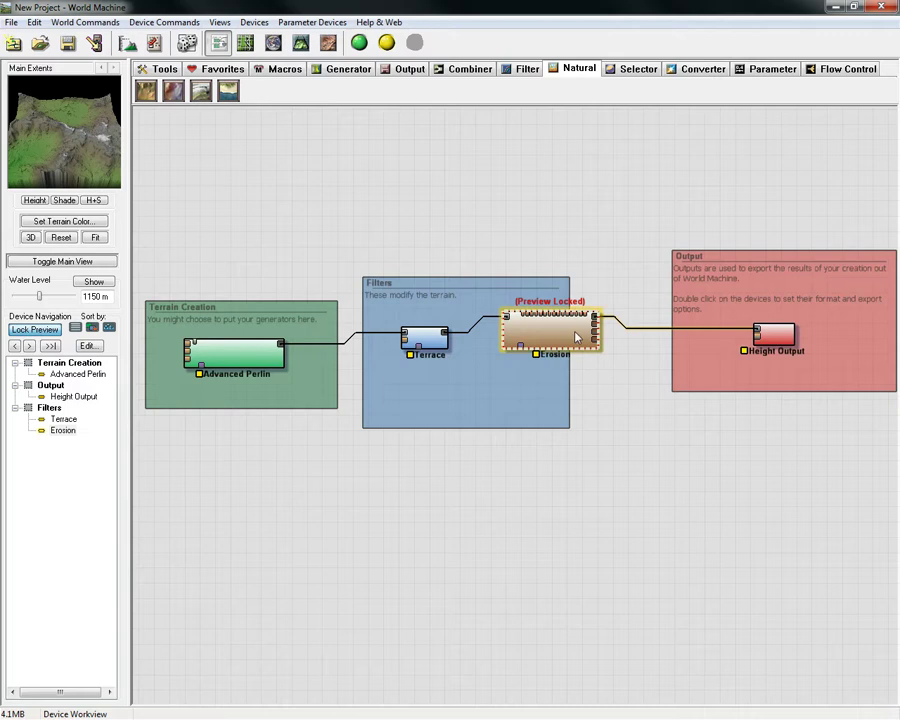
key(ctrl+l)
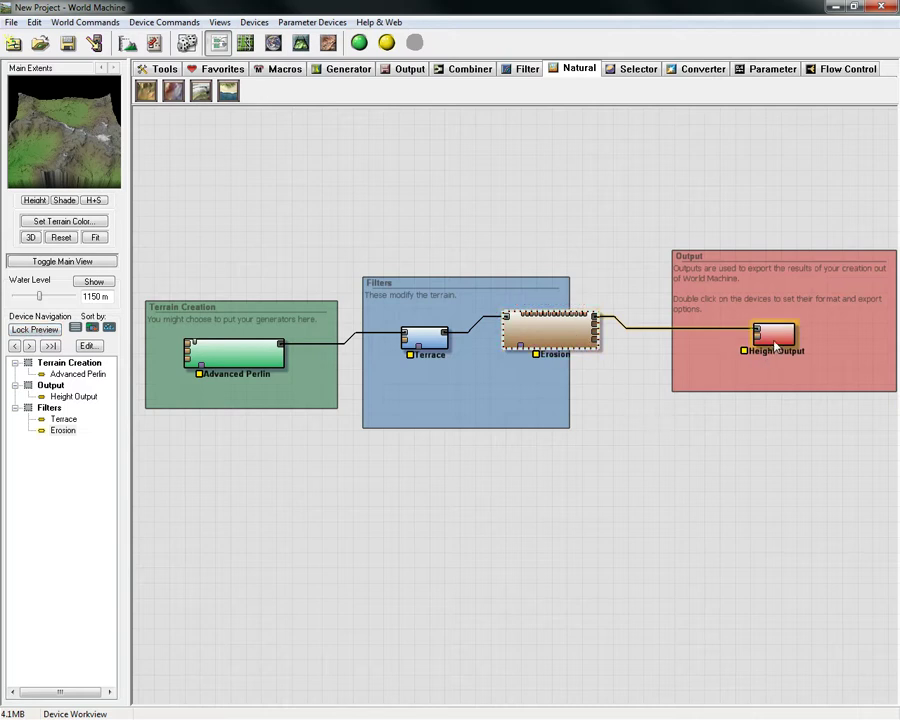
drag(780, 342, 800, 328)
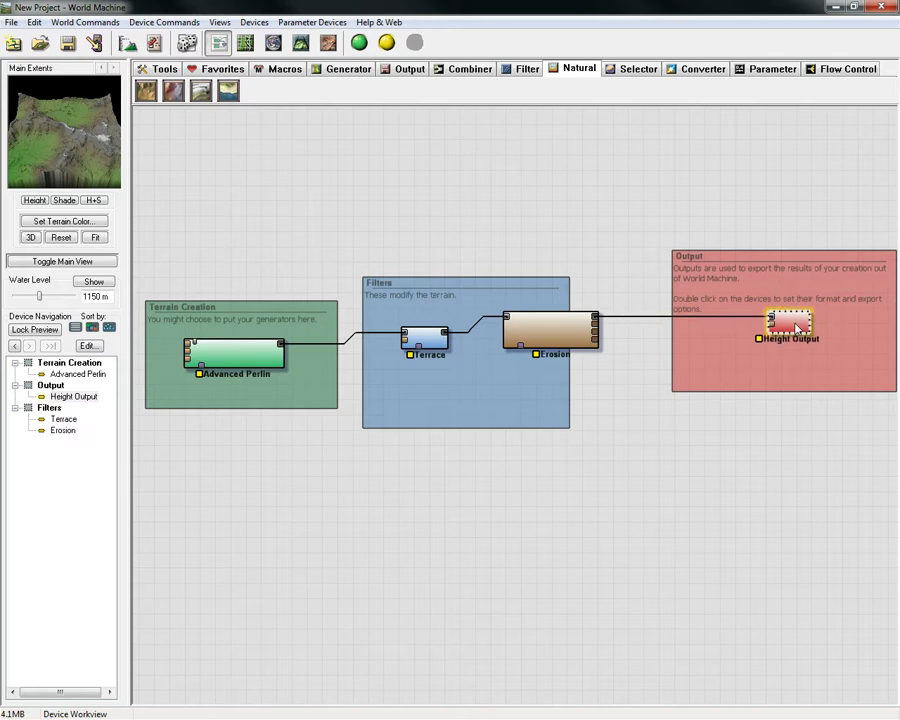
Step: Turn off +1 and set a custom build resolution of 505 x 505 in World Extents and Resolution
click(128, 47)
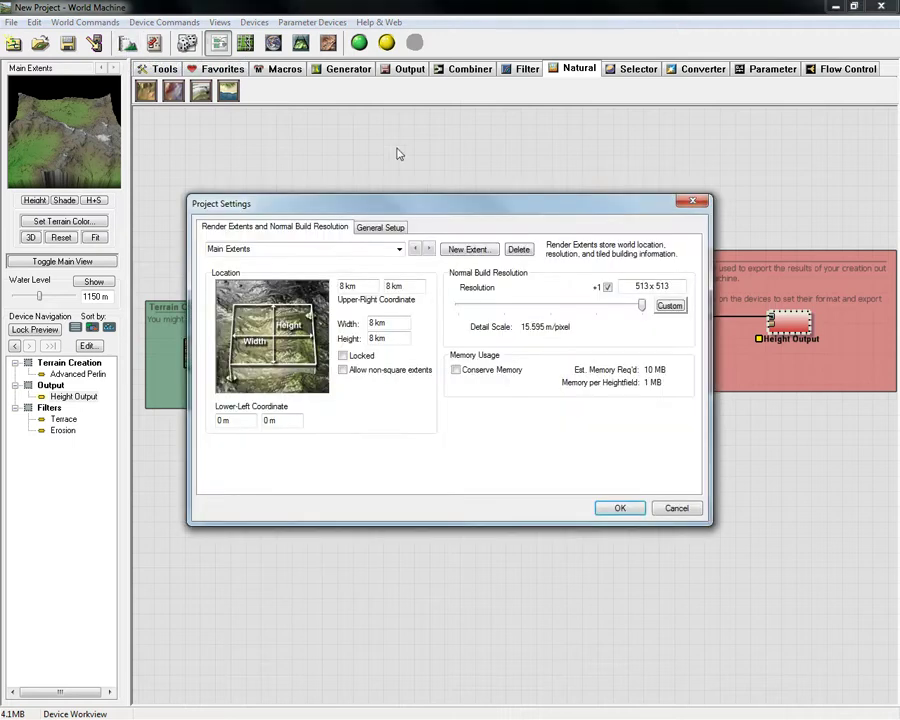
drag(428, 203, 378, 152)
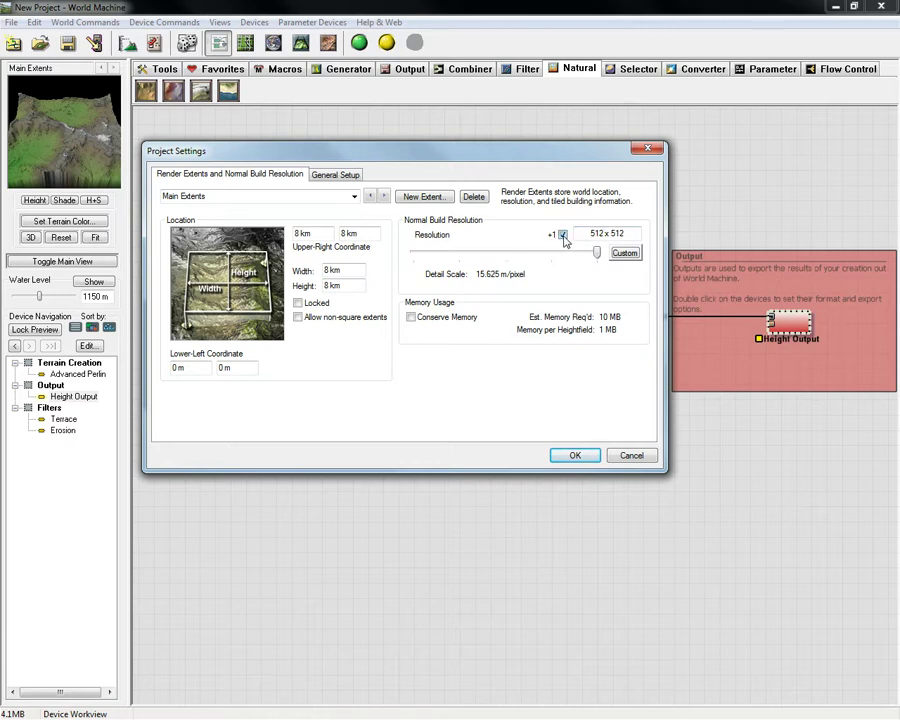
click(563, 236)
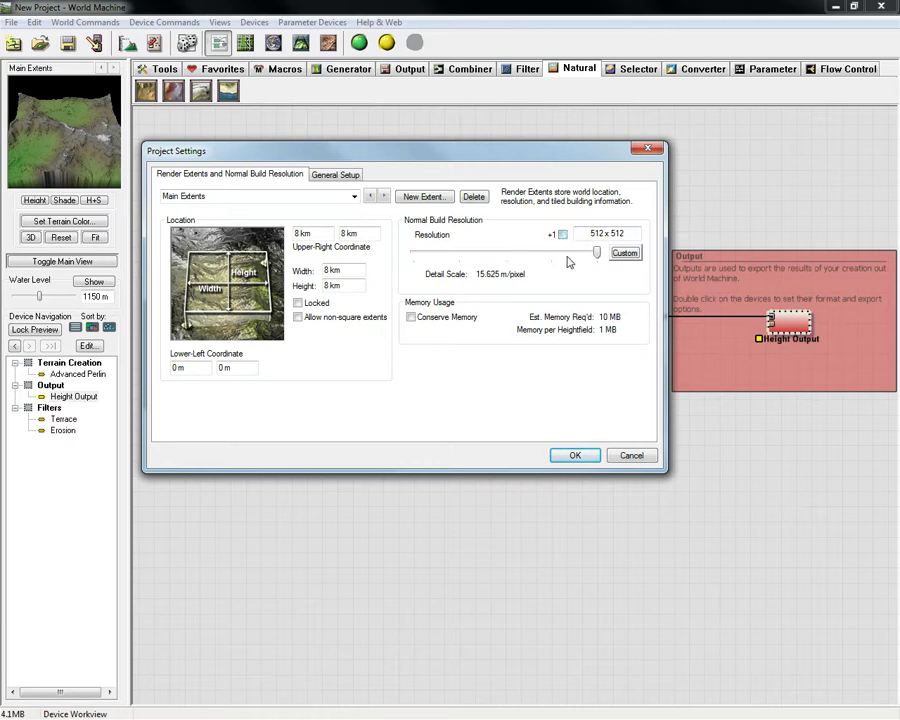
click(625, 254)
click(626, 233)
drag(626, 233, 571, 233)
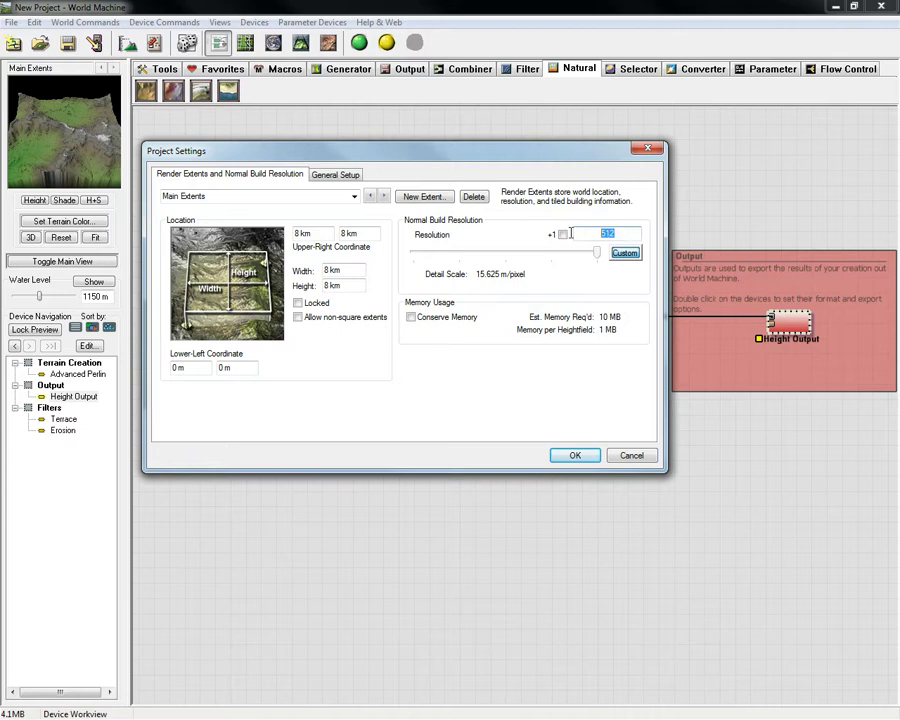
text(505)
key(Return)
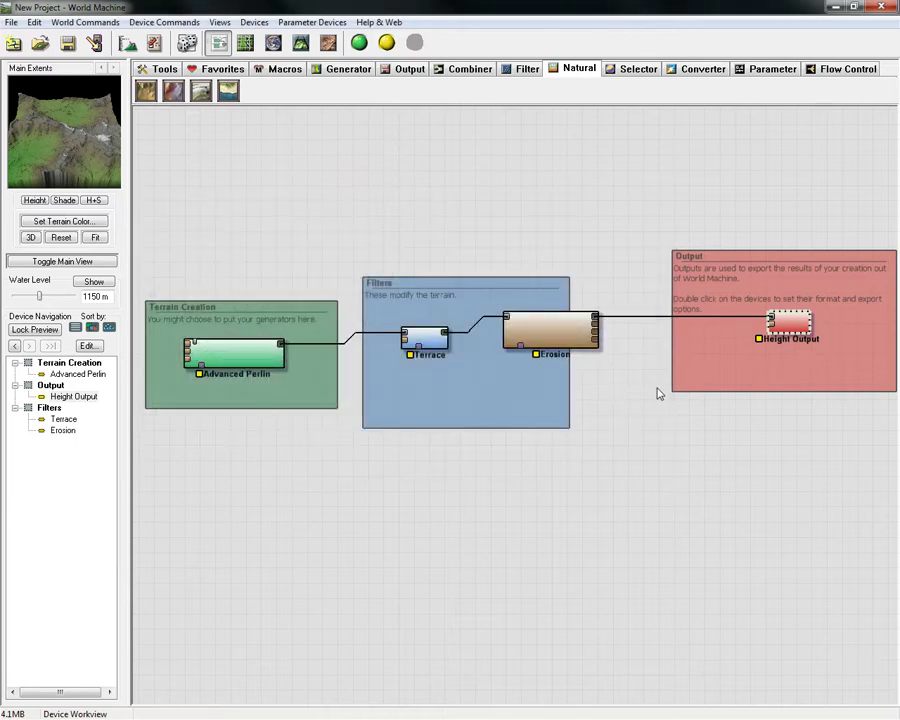
click(128, 45)
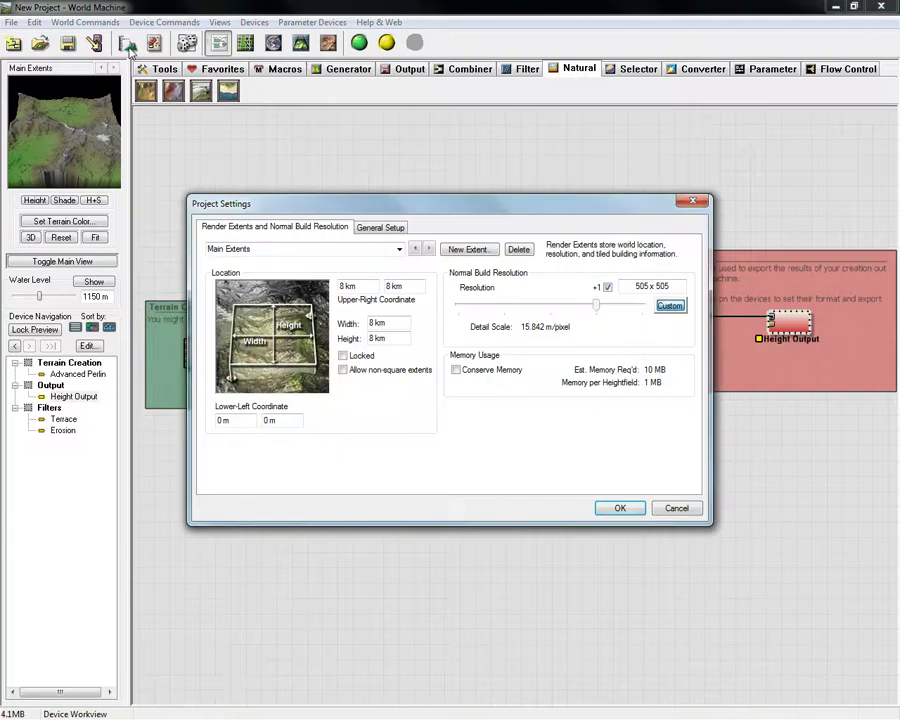
click(630, 508)
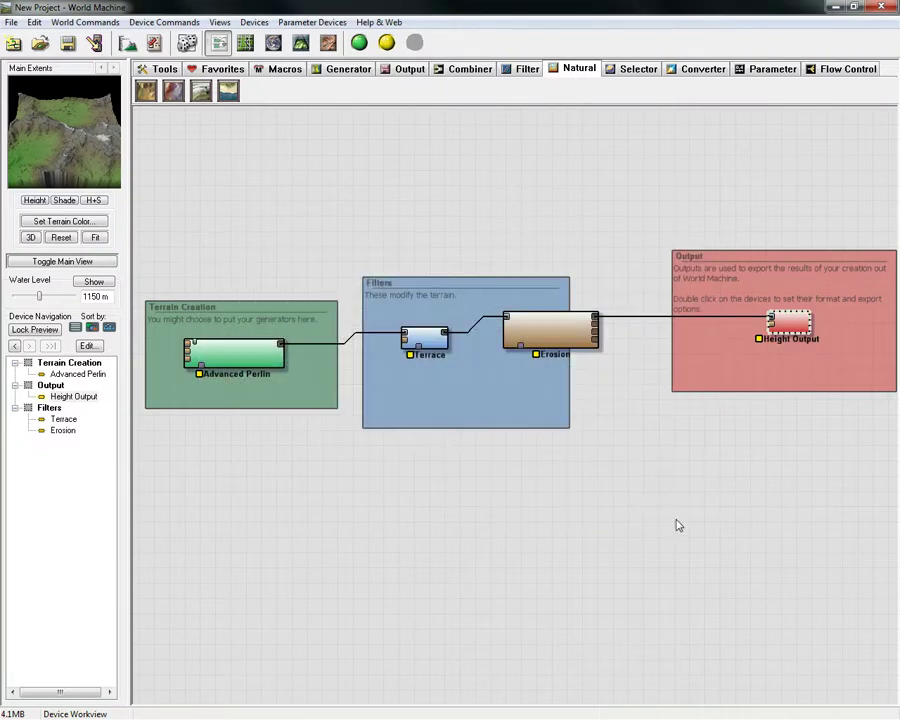
Step: Run a full build of the graph at 505 x 505 resolution
right_drag(740, 440, 653, 384)
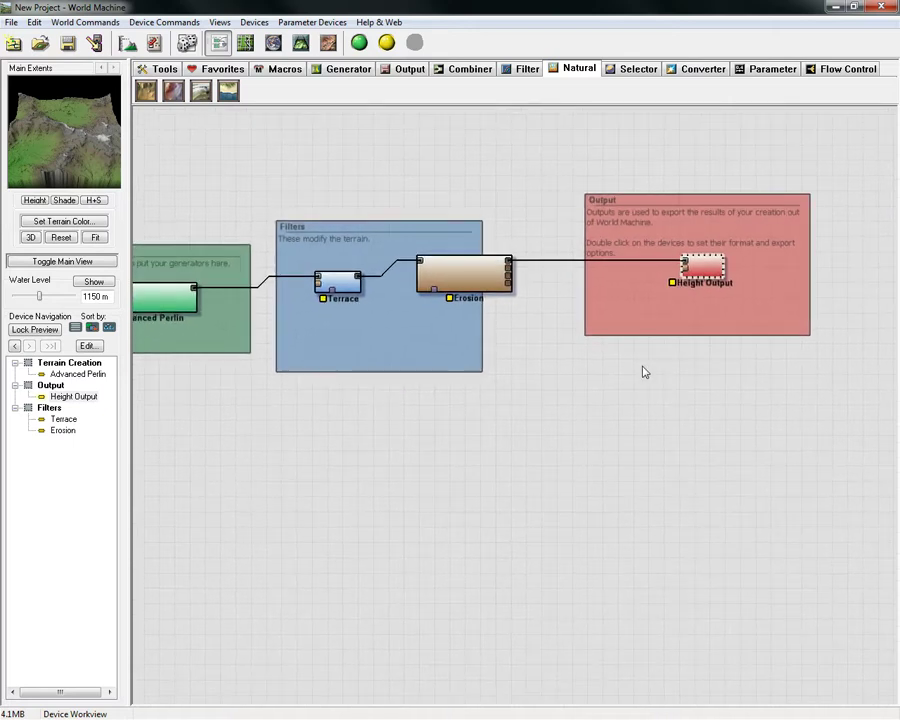
click(440, 256)
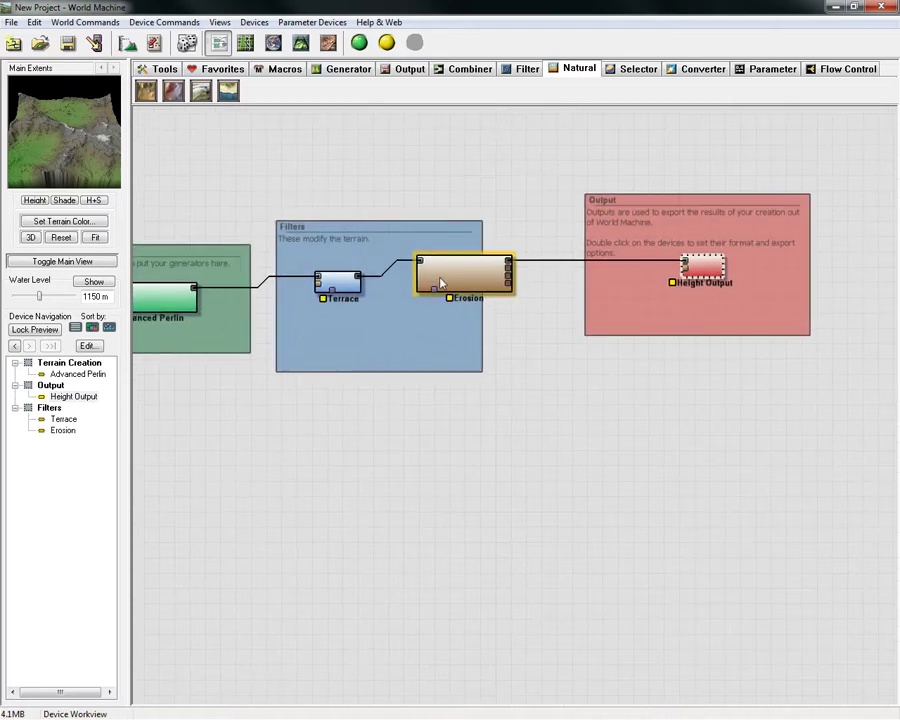
click(706, 266)
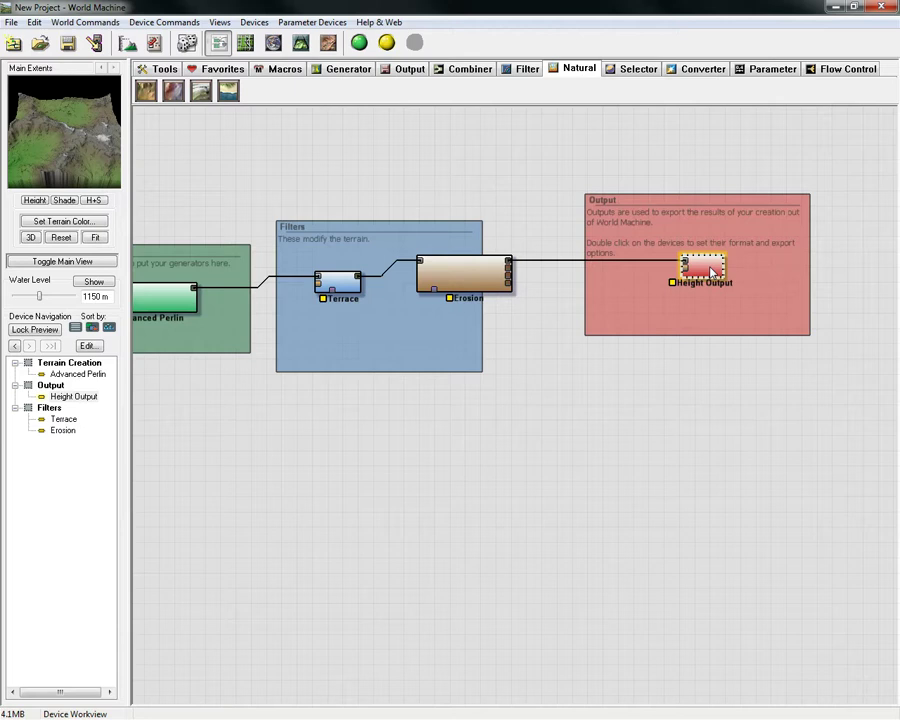
click(360, 44)
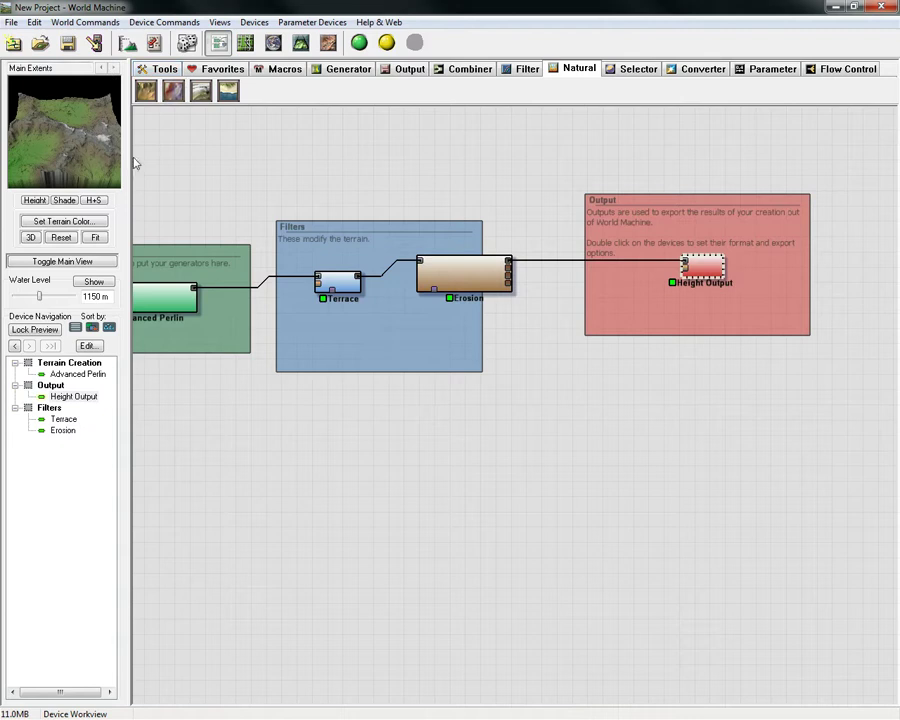
Step: Set the Height Output export format to 16-bit RAW (RAW16)
double_click(706, 272)
drag(462, 207, 430, 155)
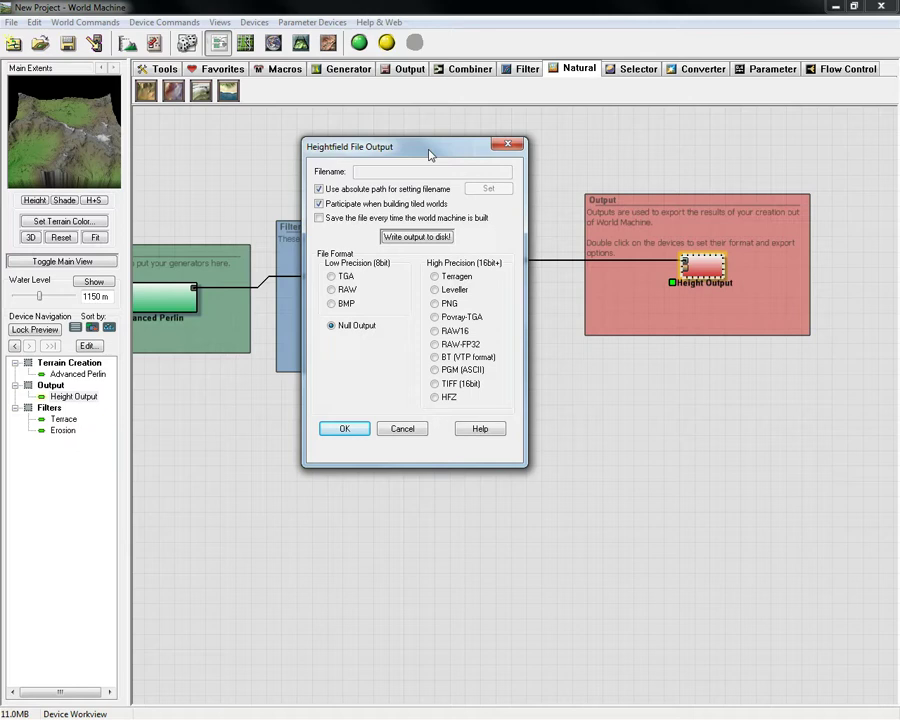
click(436, 333)
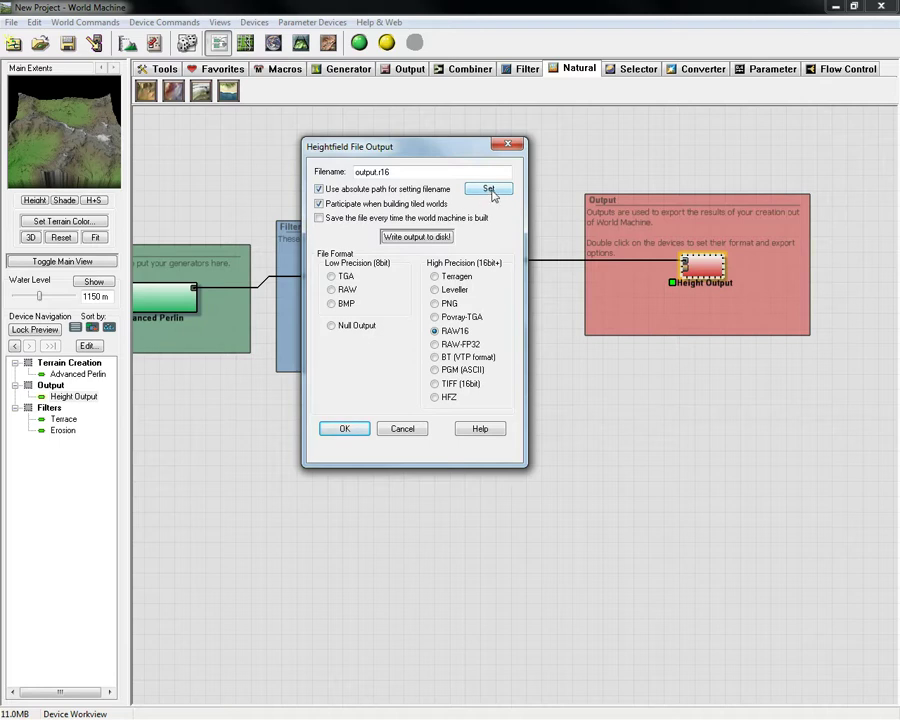
Step: Create a new 'tutorials' folder inside Documents\World Machine for the export
click(489, 190)
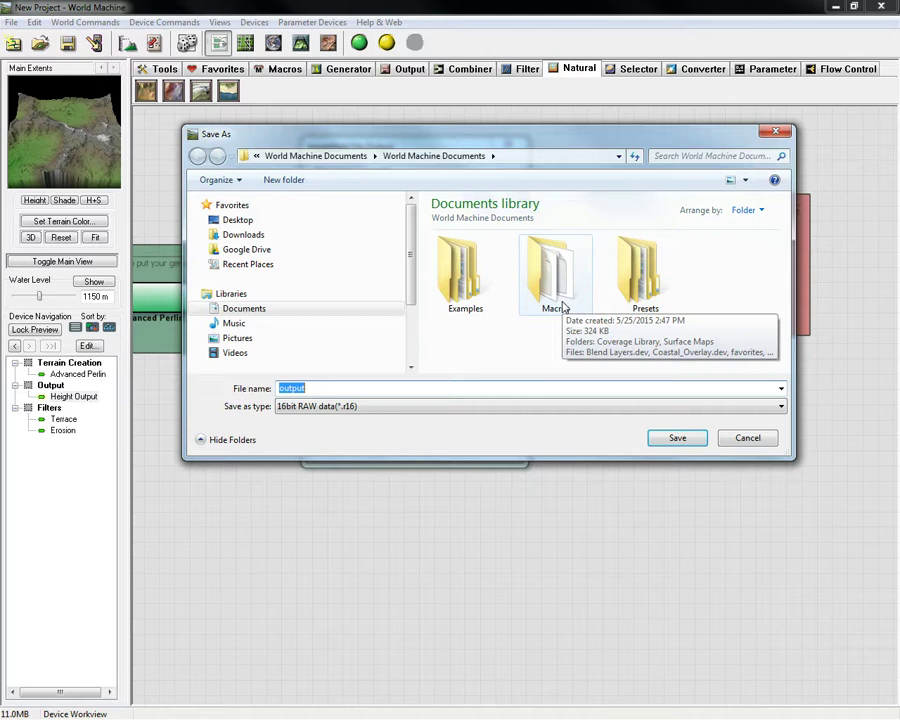
click(251, 313)
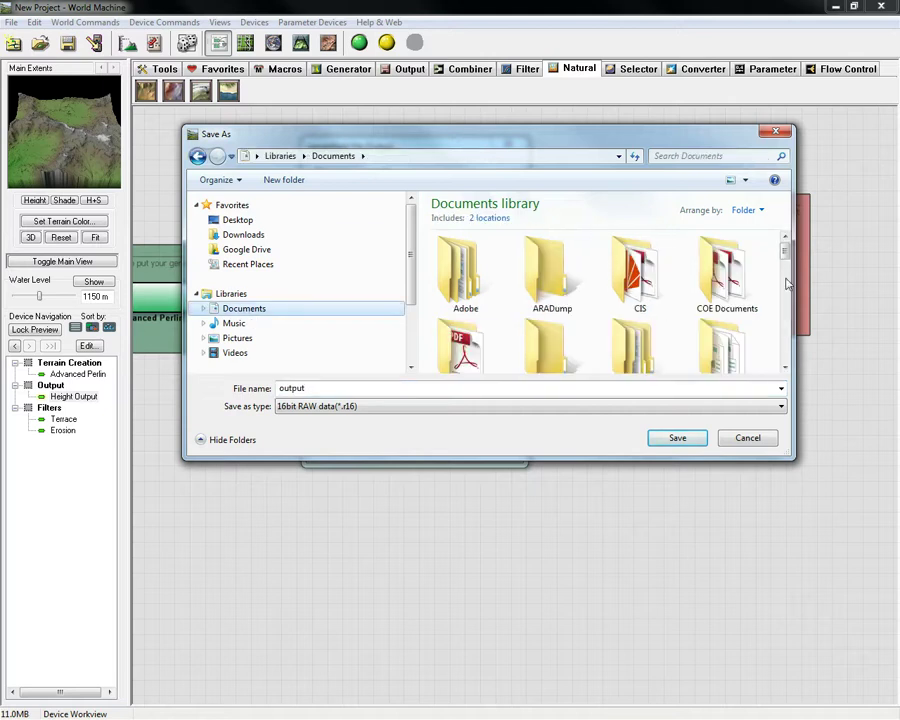
drag(785, 246, 793, 360)
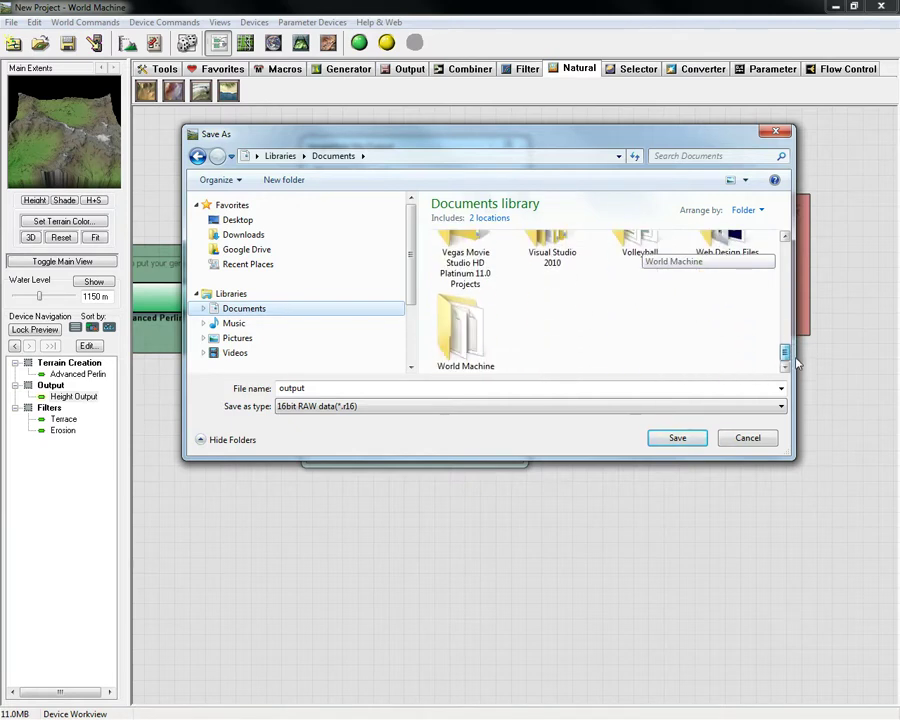
click(470, 330)
double_click(470, 330)
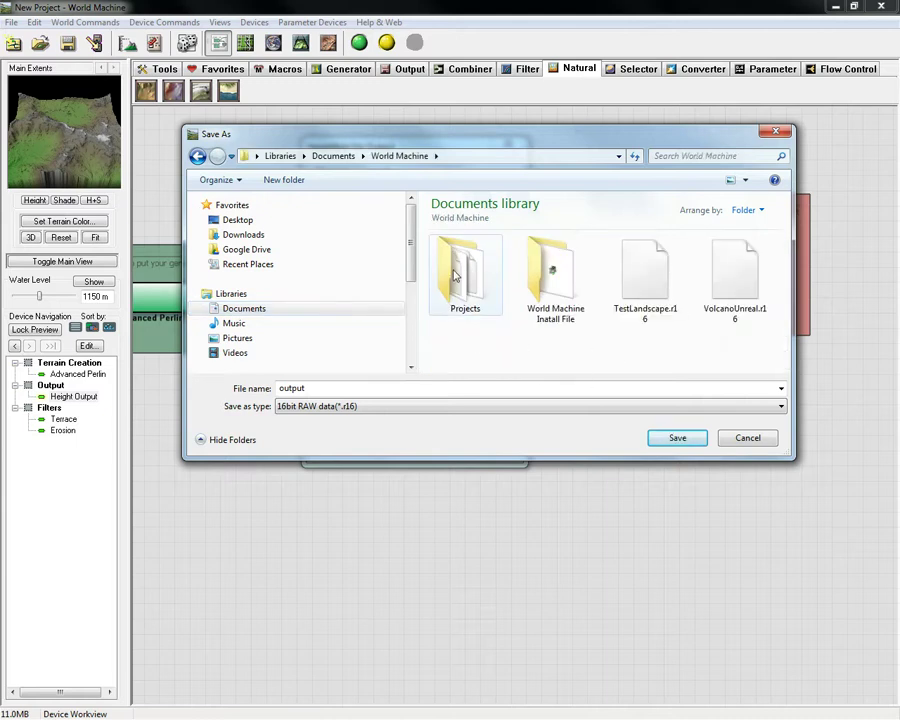
click(297, 180)
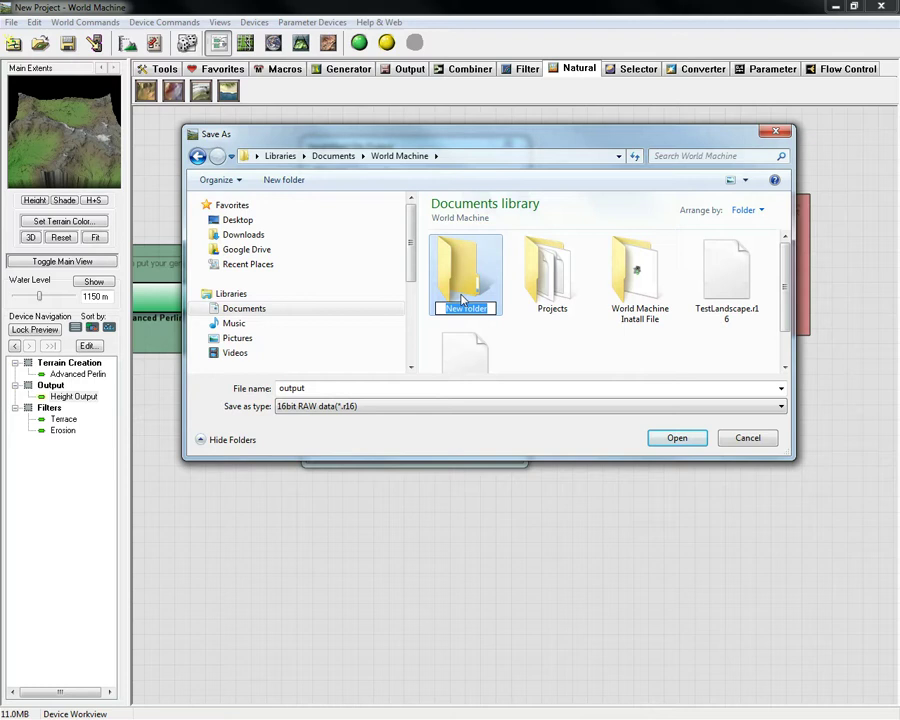
text(tutorials)
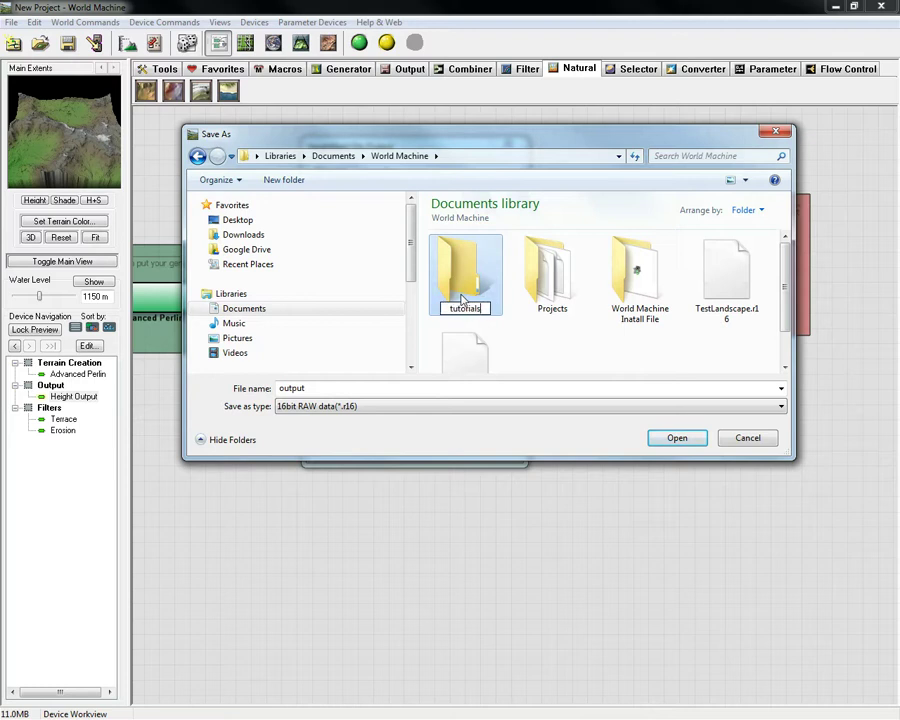
key(Return)
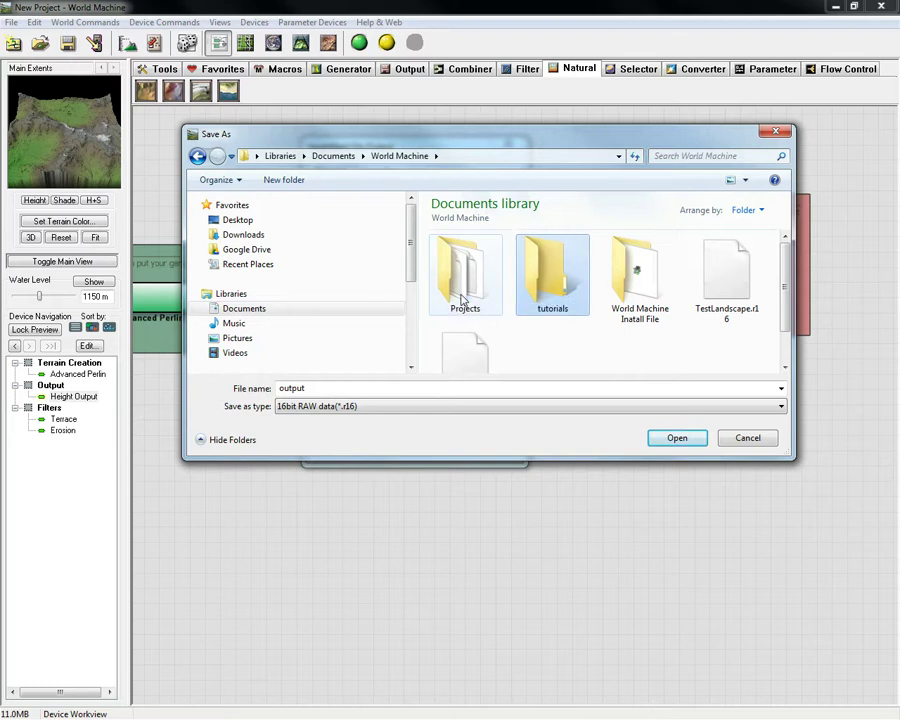
Step: Save as tutorial_map in the tutorials folder and write the RAW16 heightfield to disk
double_click(563, 285)
double_click(350, 390)
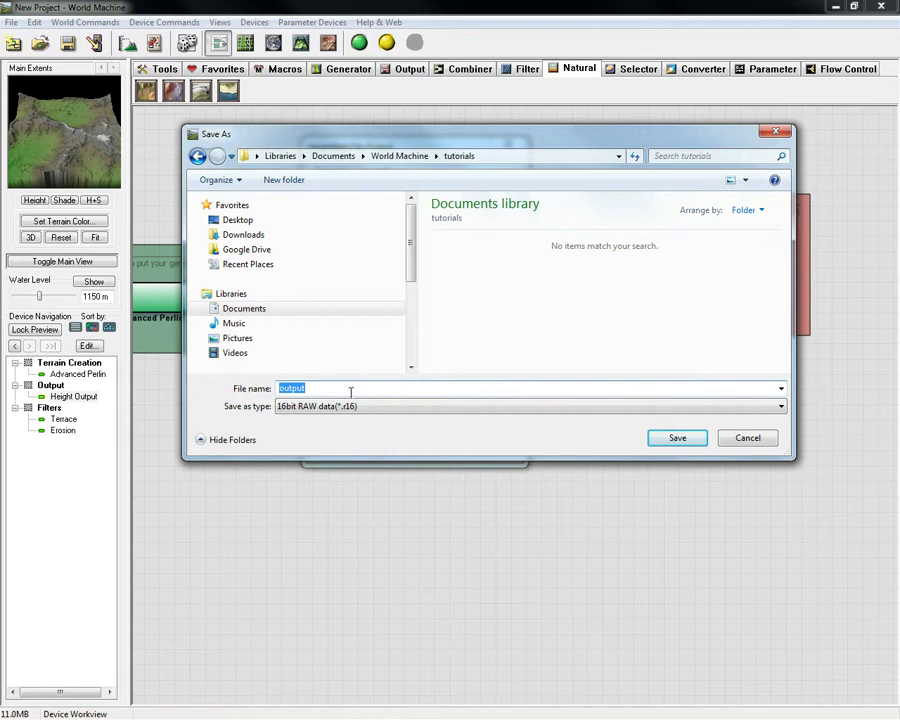
text(tutorial)
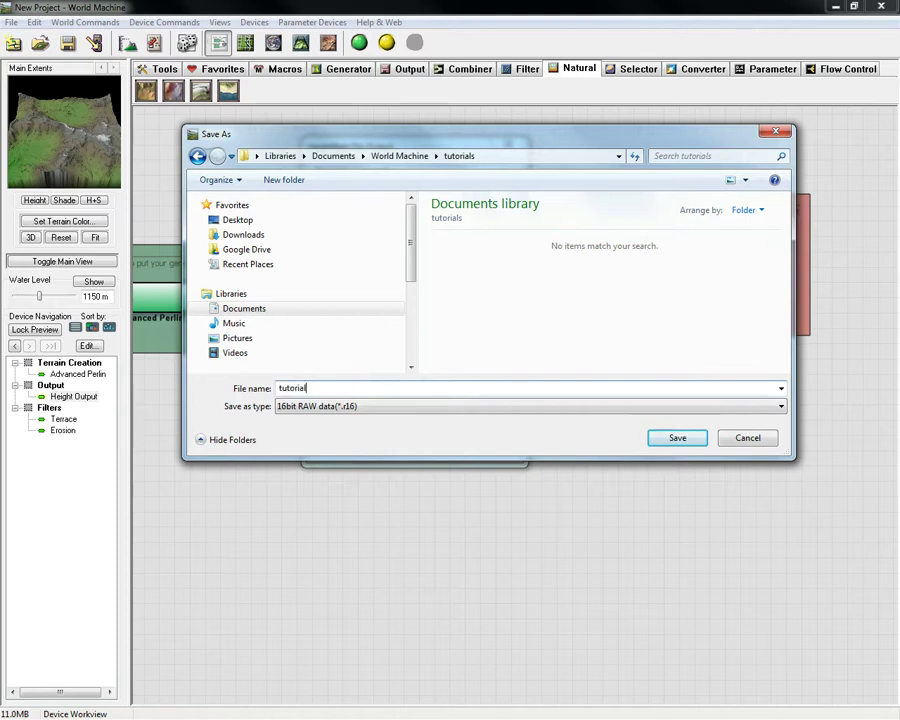
text(_map)
key(Return)
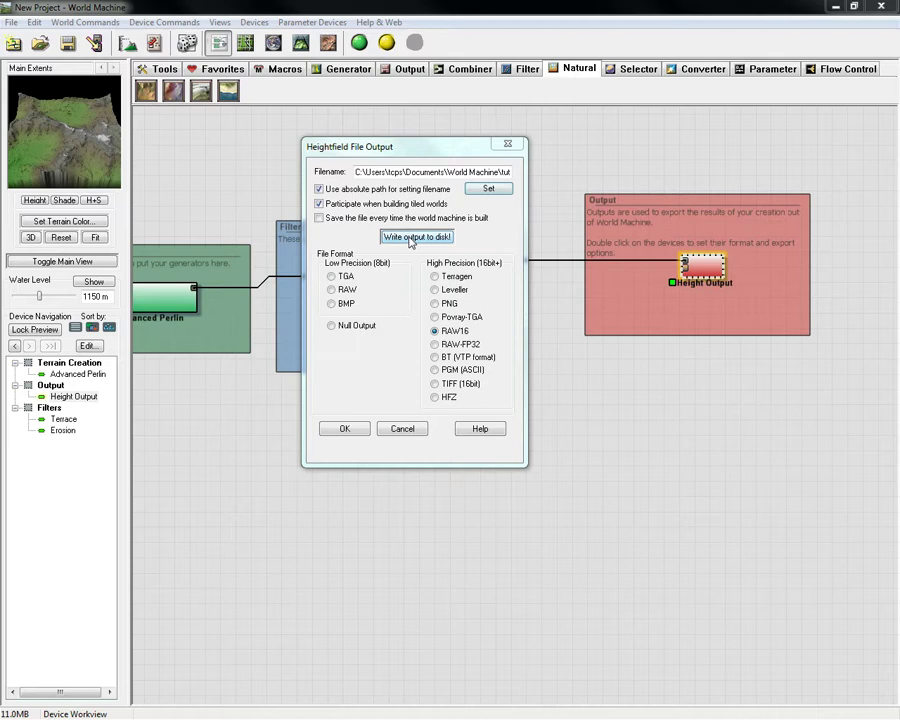
click(410, 238)
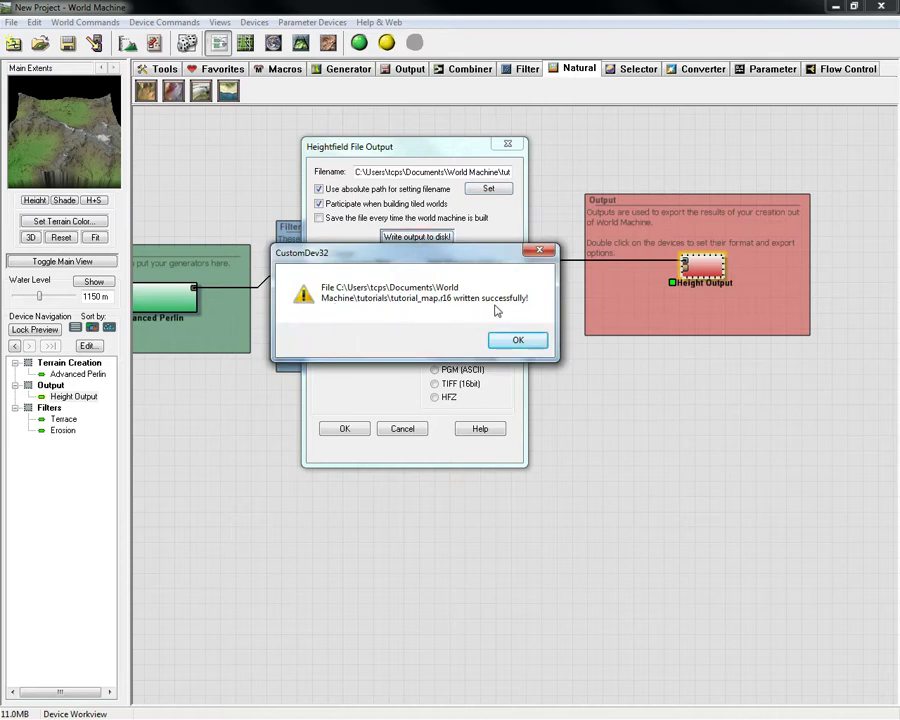
click(519, 341)
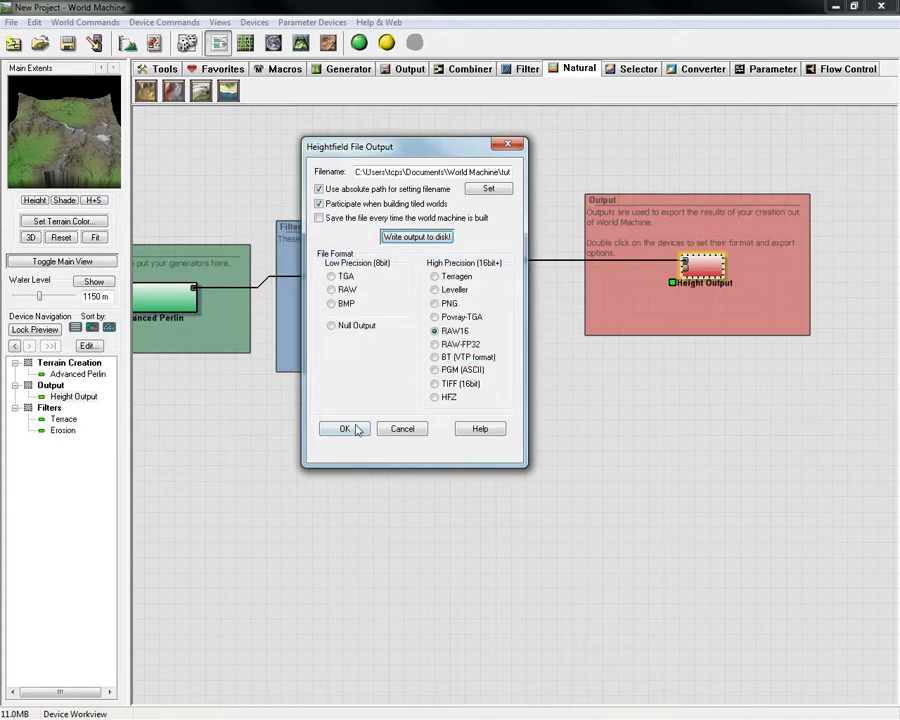
click(354, 431)
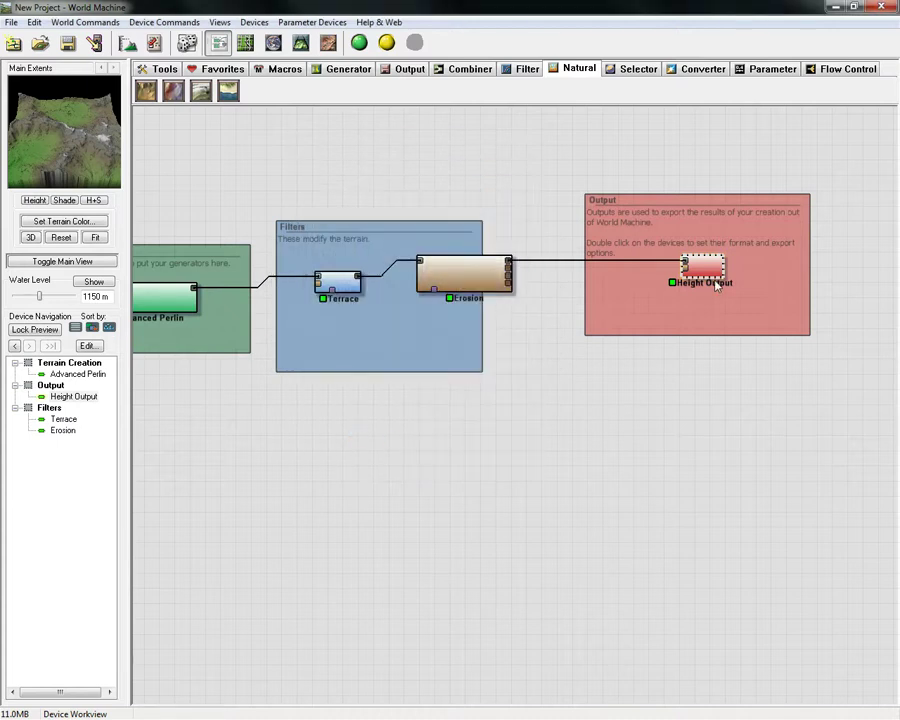
Step: Nudge Erosion aside and stack three Select Height devices below the Output group
click(476, 285)
drag(476, 285, 464, 298)
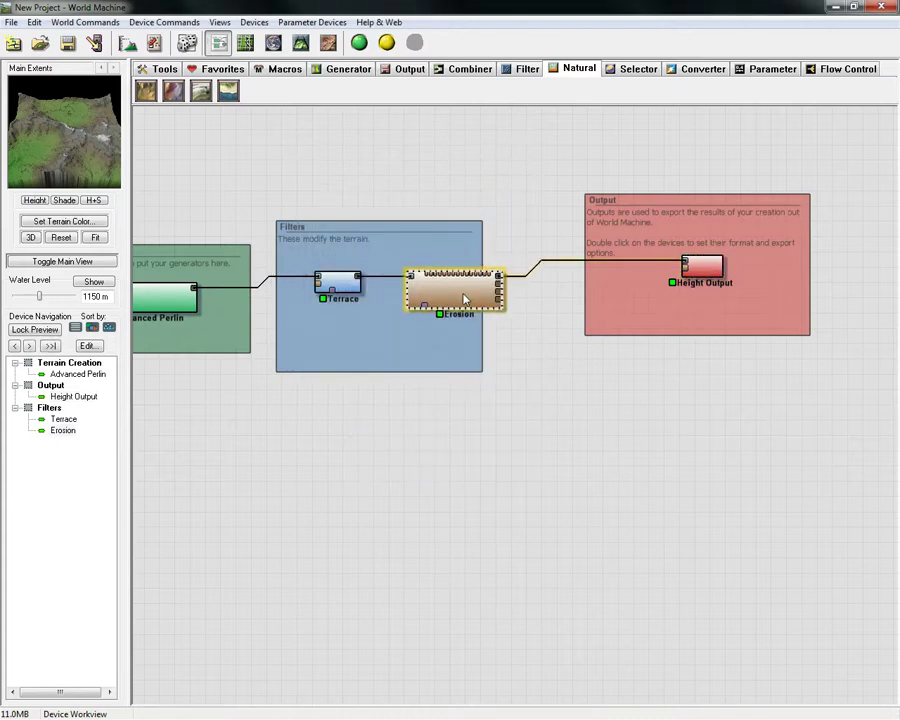
click(624, 71)
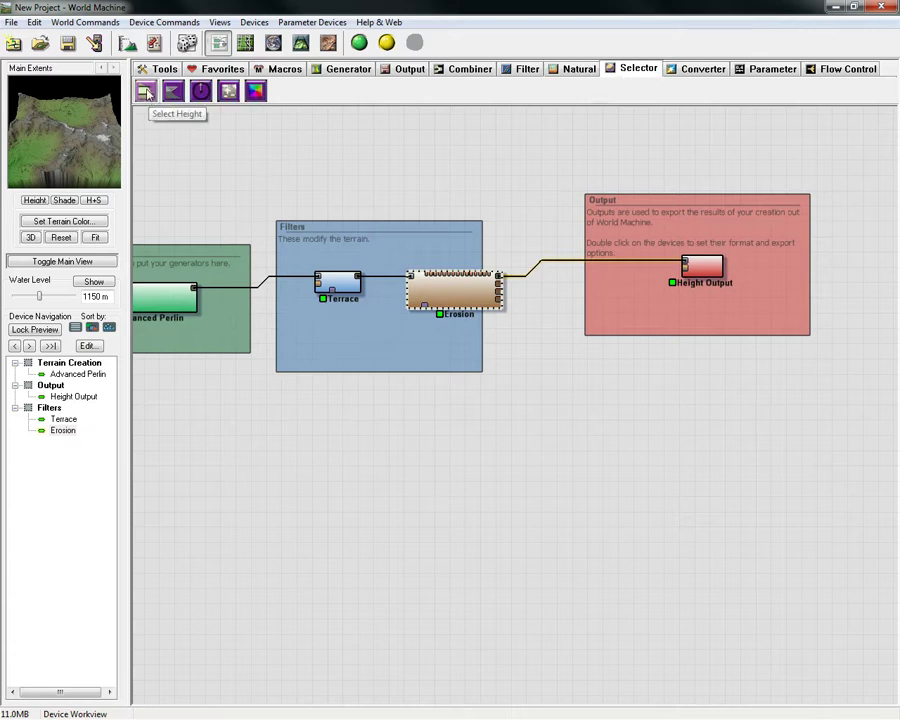
drag(147, 93, 583, 358)
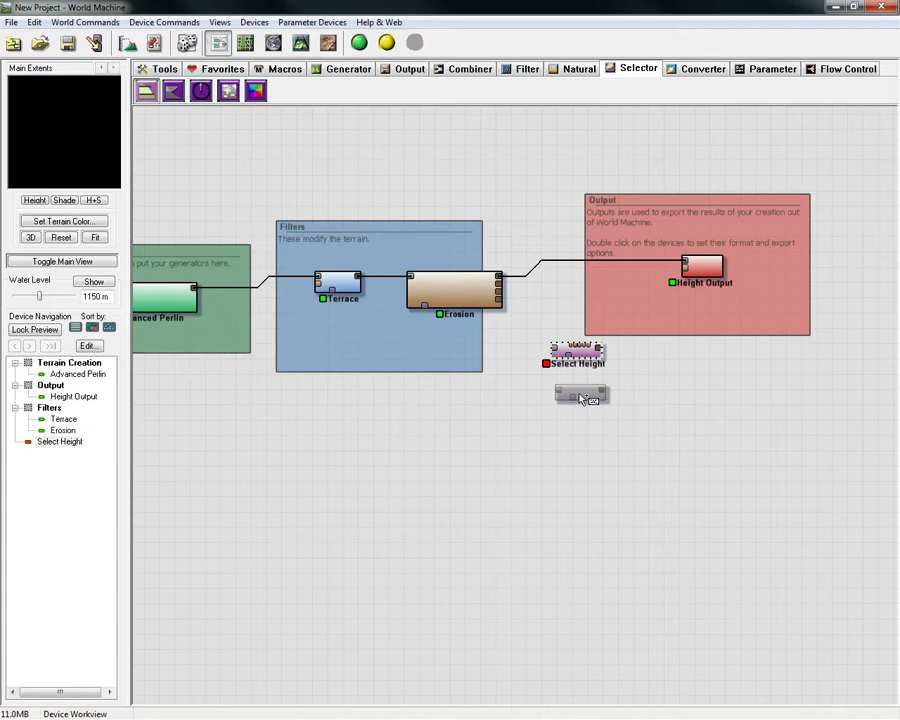
click(580, 396)
click(580, 436)
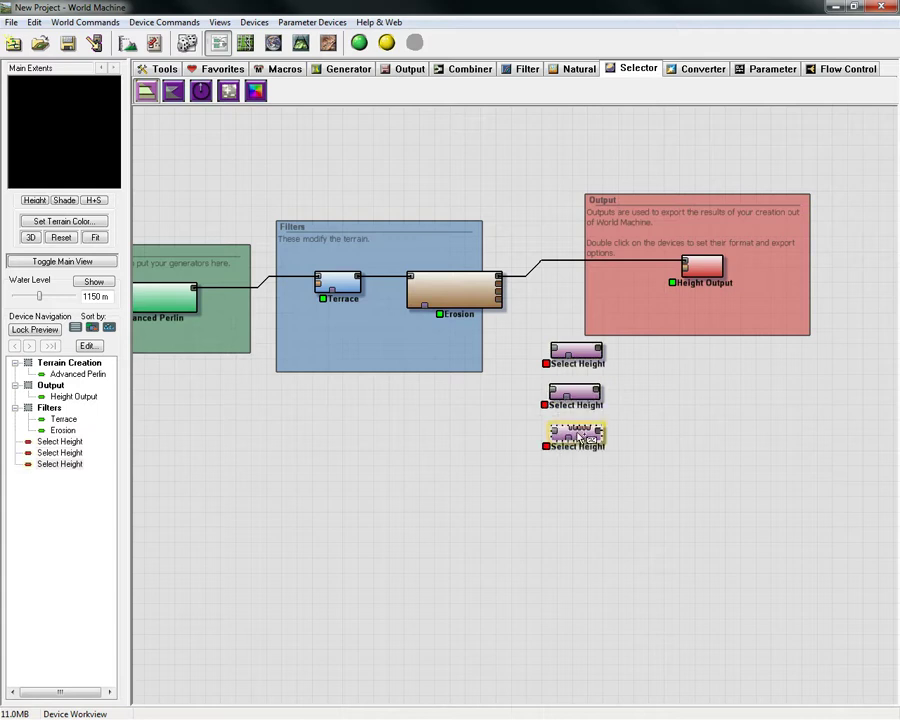
right_click(657, 396)
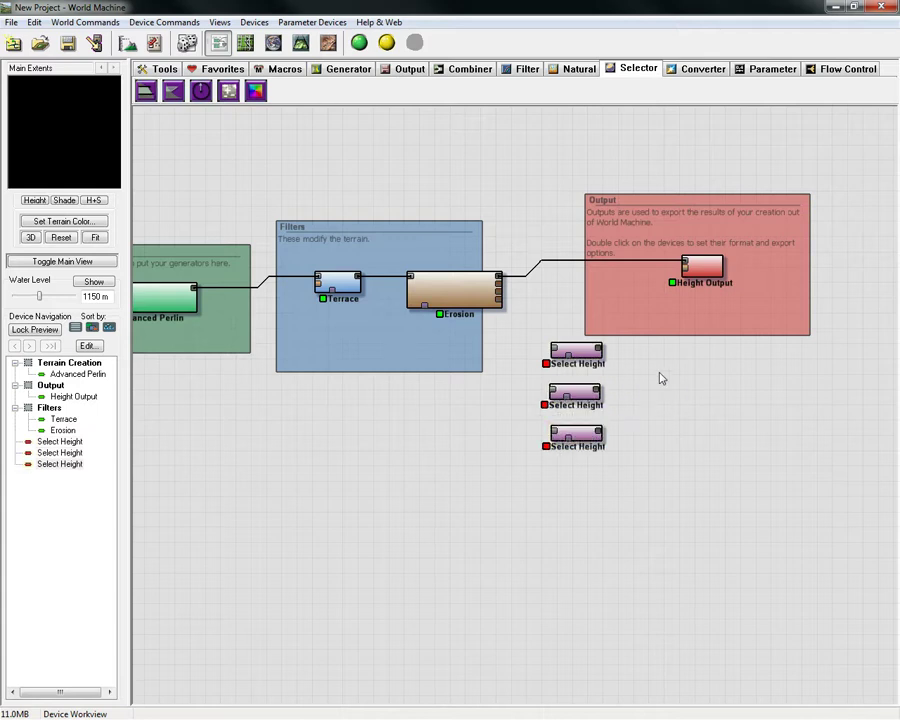
Step: Place a Channel Combiner and wire the three Select Height outputs into its channel inputs
click(700, 72)
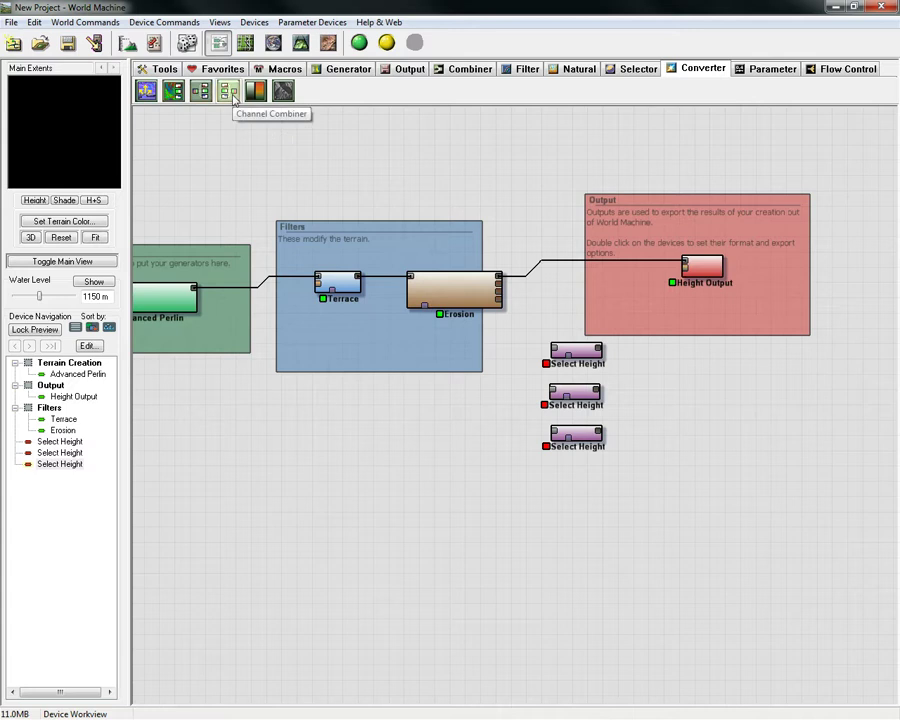
click(231, 92)
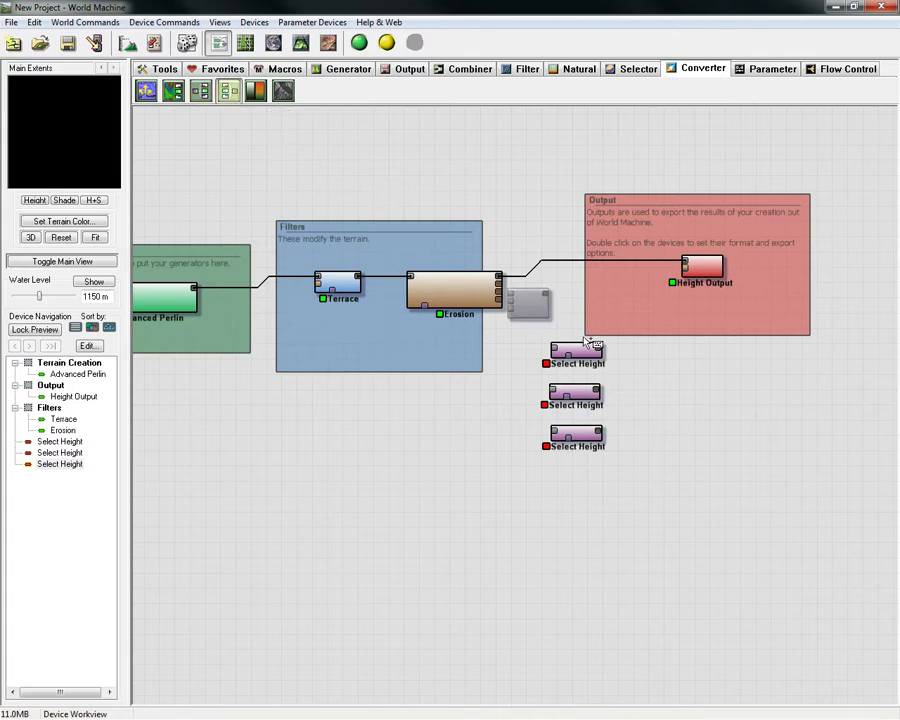
click(669, 387)
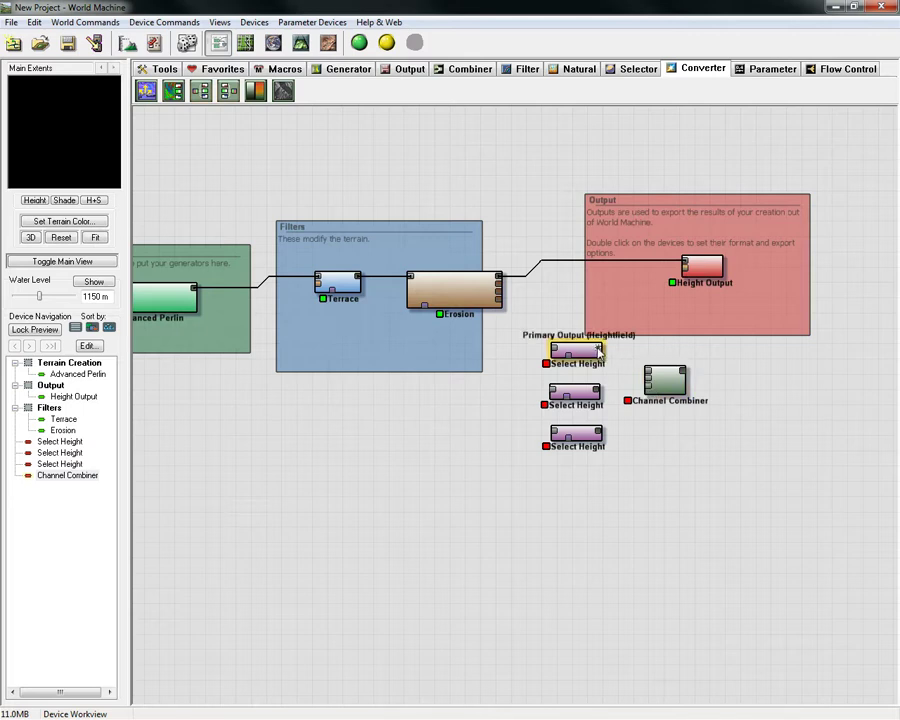
drag(598, 350, 649, 377)
scroll(760, 410, up, 3)
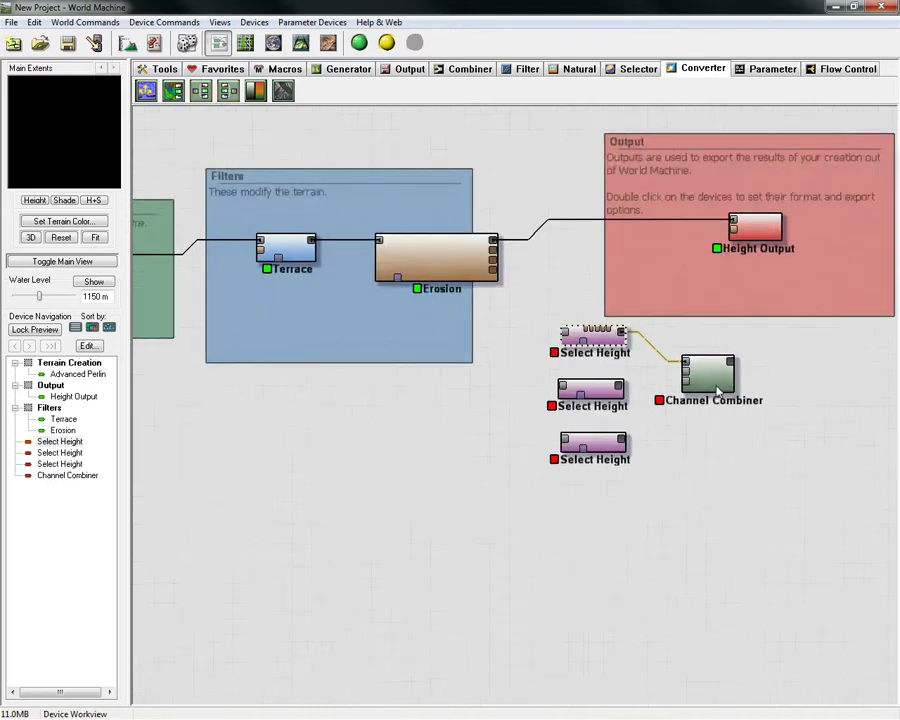
scroll(762, 416, up, 4)
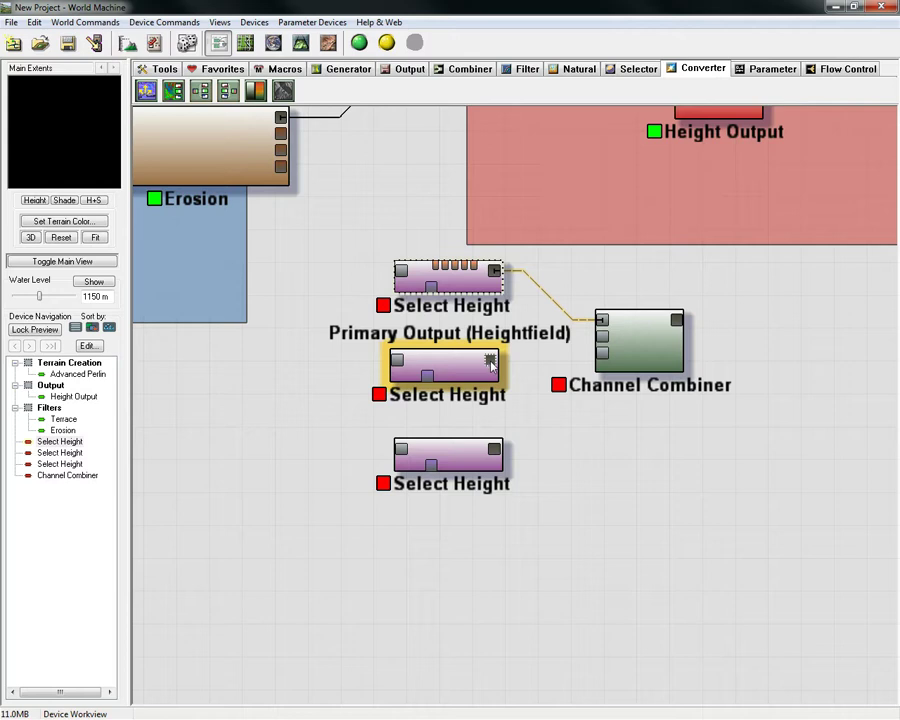
drag(490, 363, 599, 345)
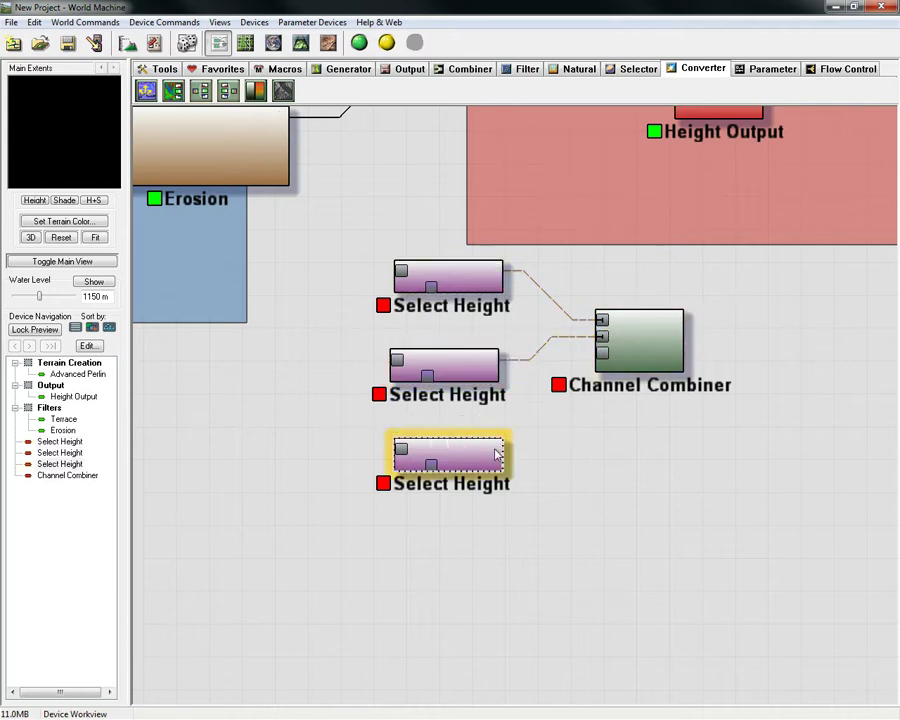
drag(500, 448, 602, 353)
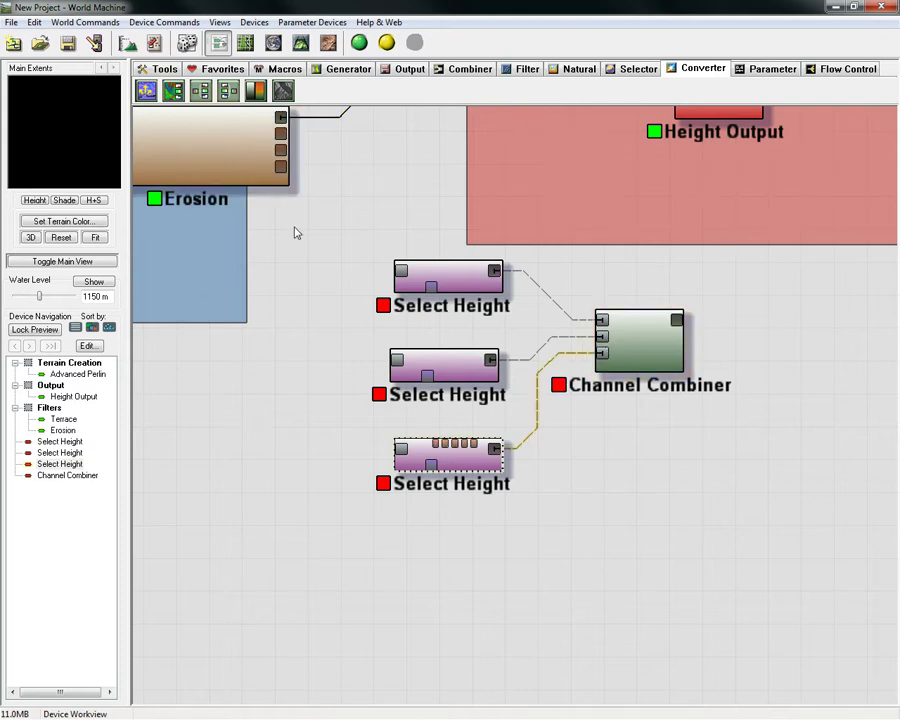
scroll(297, 232, down, 2)
Step: Feed the Erosion output into each of the three Select Height inputs
click(279, 262)
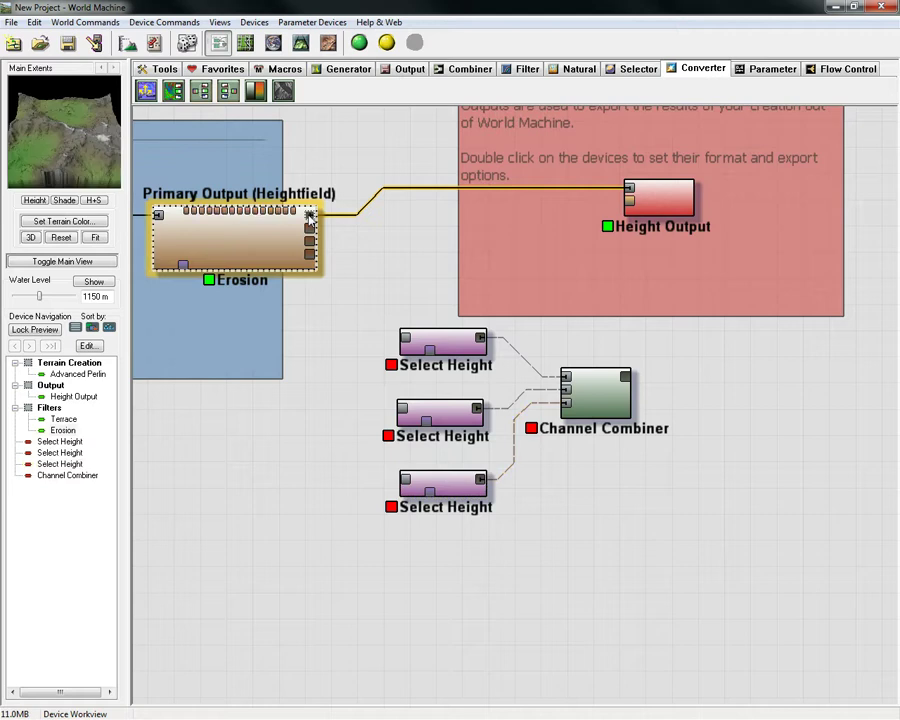
drag(308, 213, 405, 343)
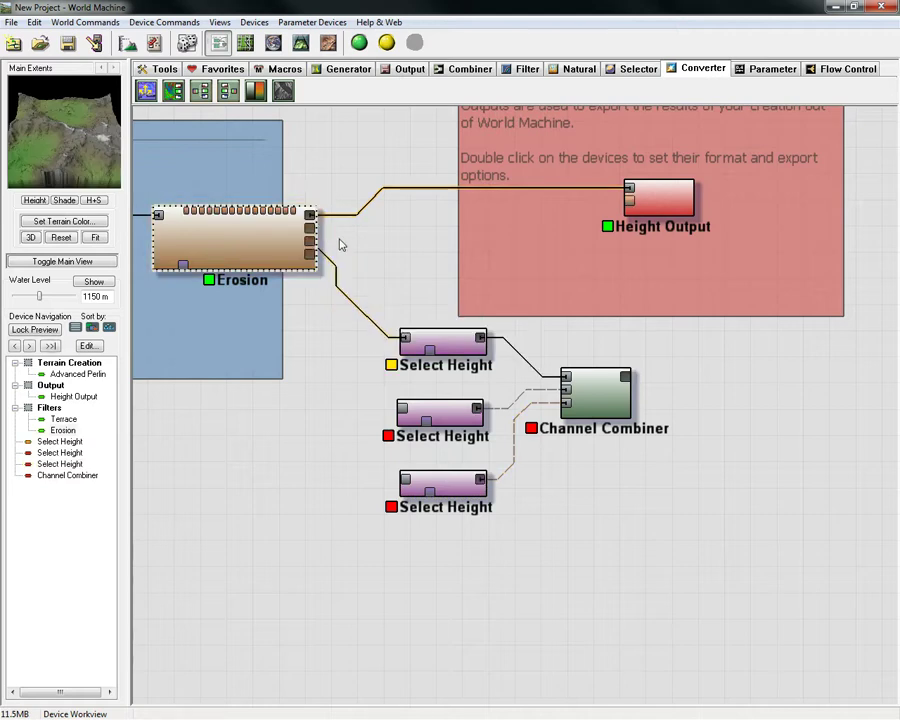
drag(310, 215, 400, 410)
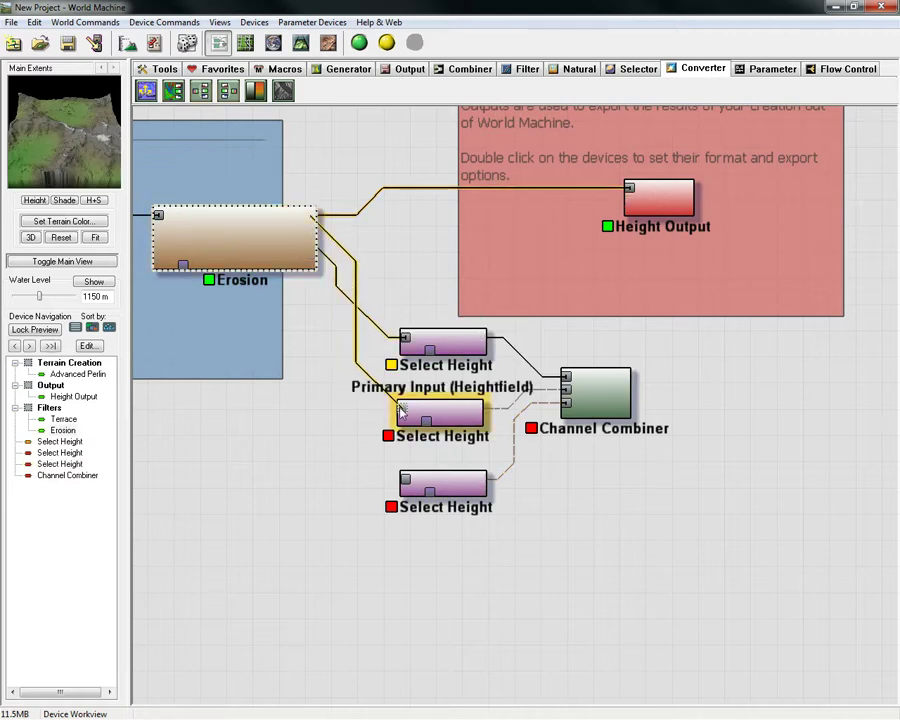
mouse_move(311, 213)
mouse_down()
mouse_move(386, 483)
mouse_move(407, 488)
mouse_up()
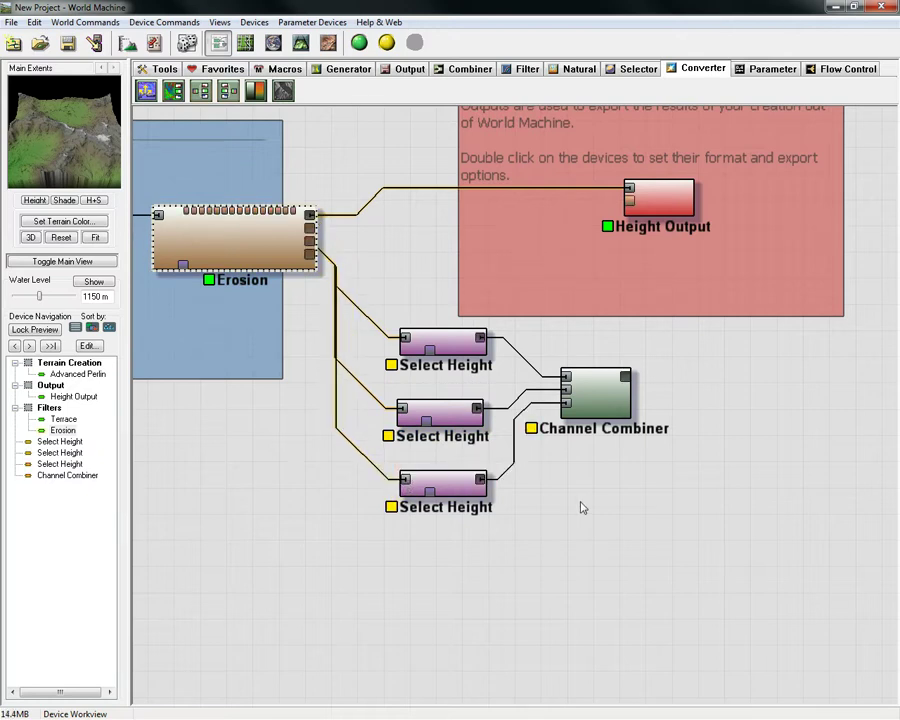
mouse_move(592, 506)
right_down()
mouse_move(454, 522)
mouse_move(445, 537)
right_up()
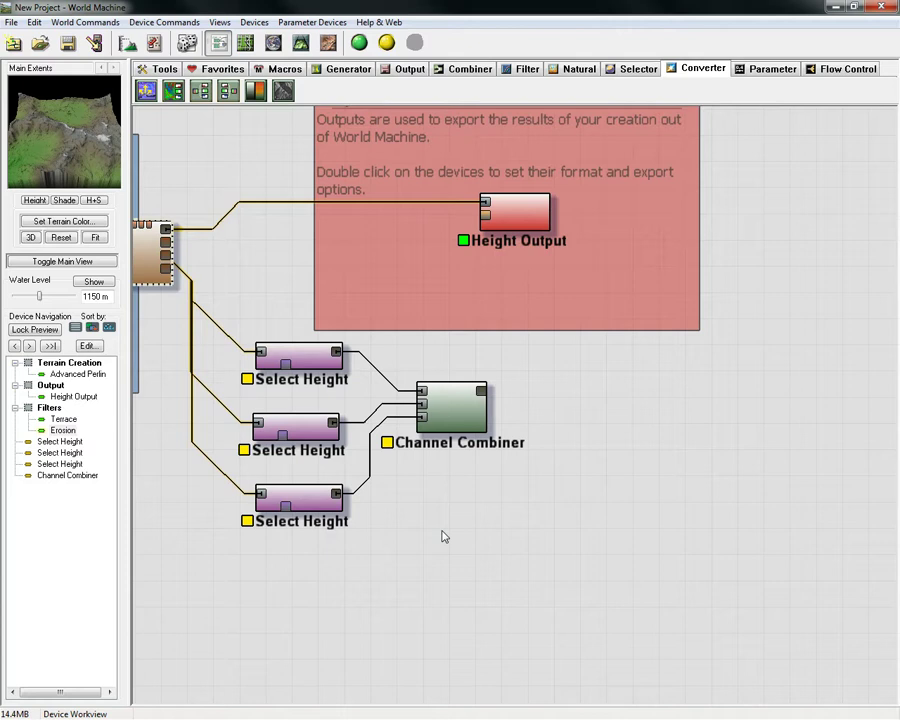
Step: Add a Bitmap Output device and feed it from the Channel Combiner
click(405, 69)
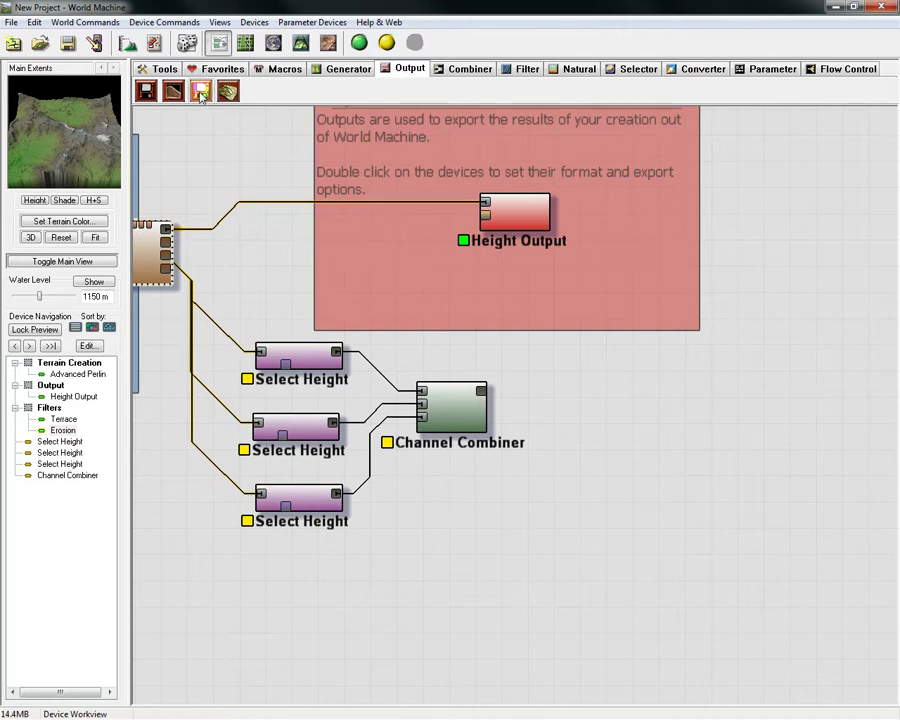
drag(201, 91, 645, 372)
drag(747, 364, 749, 364)
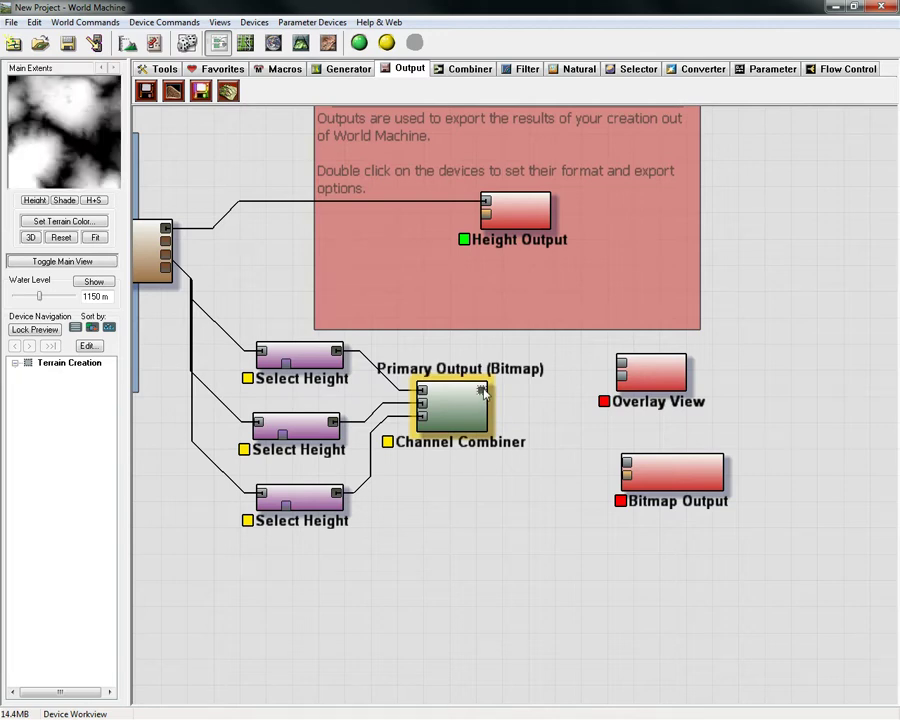
drag(483, 392, 632, 470)
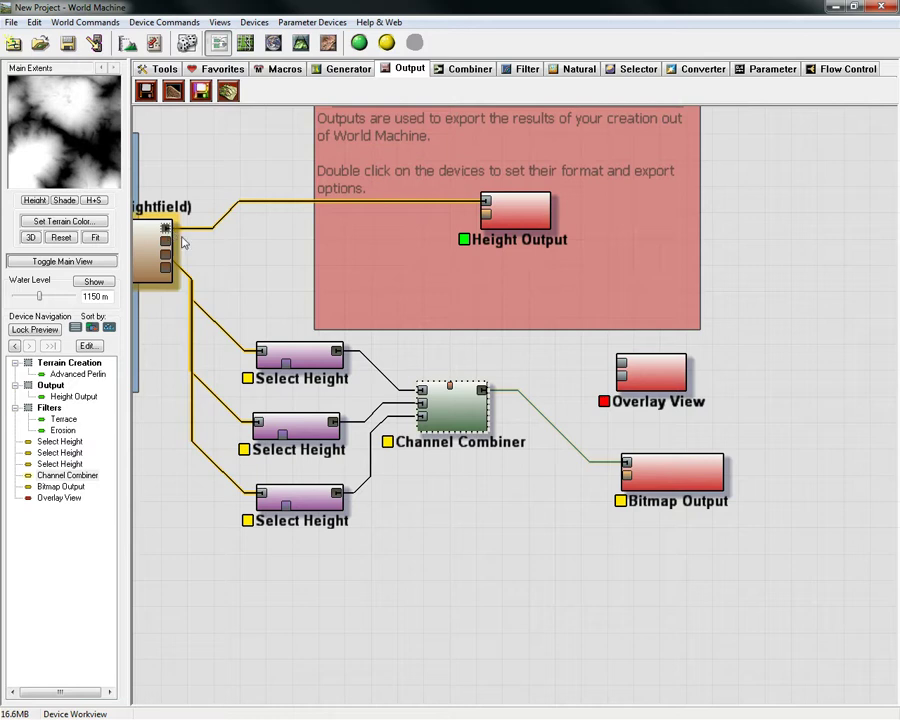
Step: Wire the eroded terrain and the Channel Combiner into the Overlay View
right_drag(265, 268, 352, 274)
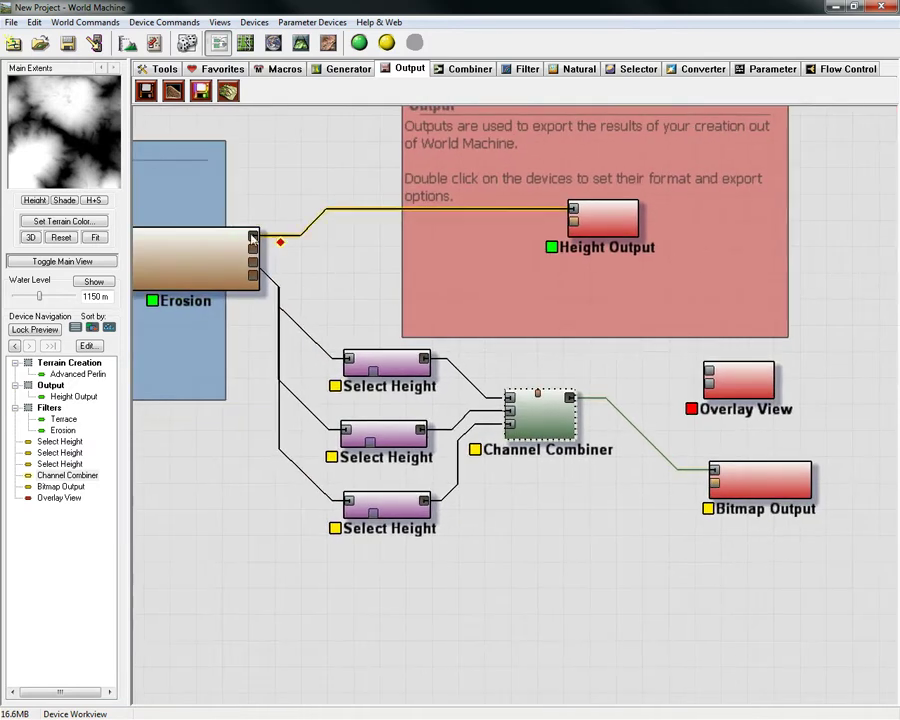
drag(255, 238, 712, 375)
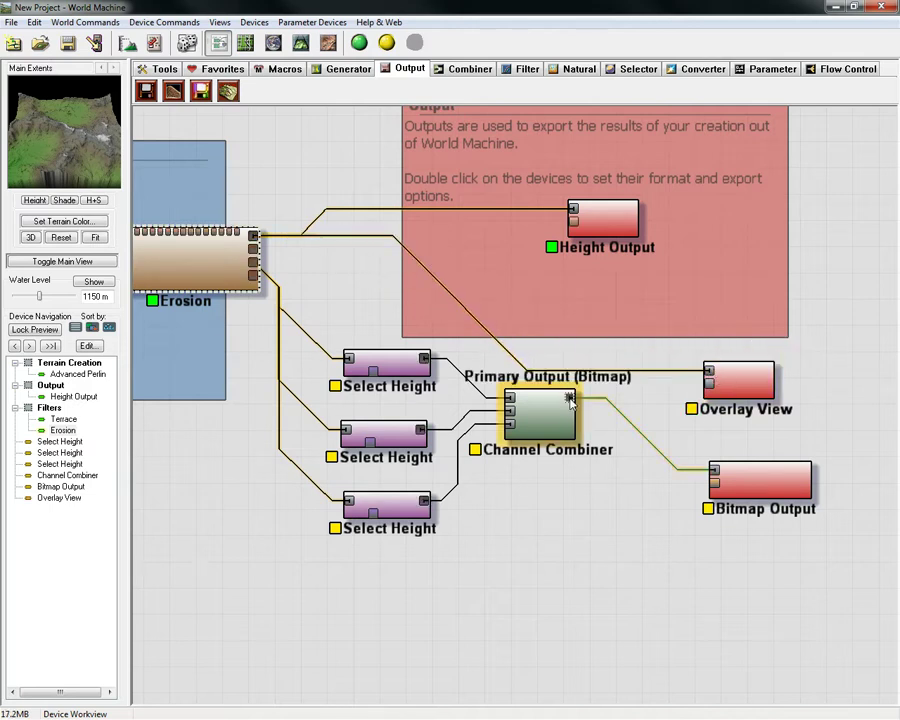
drag(570, 400, 710, 384)
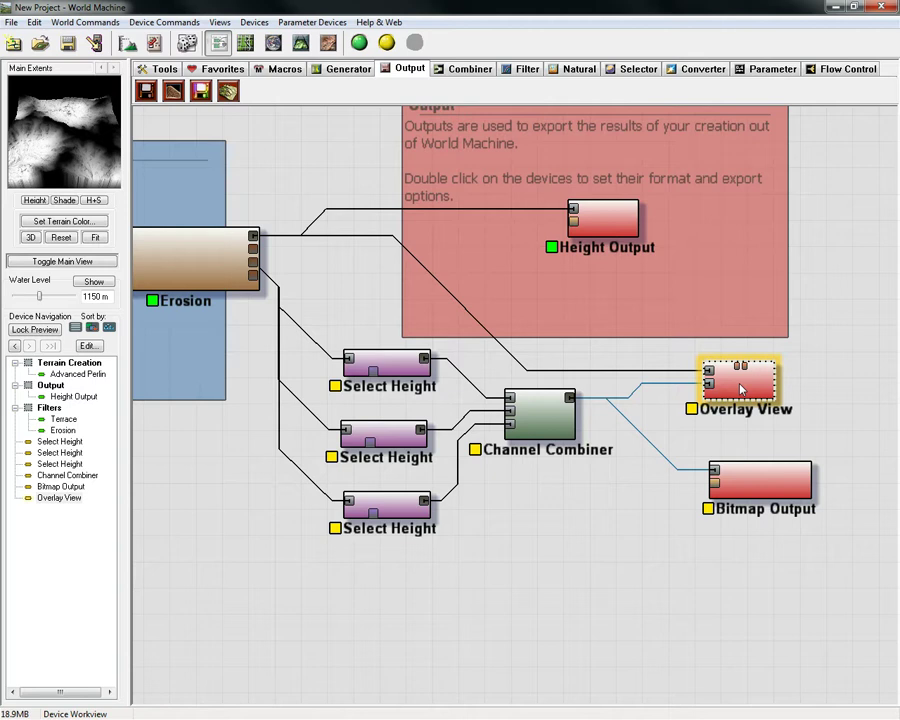
Step: Lock the preview to the Overlay View and show the eroded terrain in the 3D view
key(l)
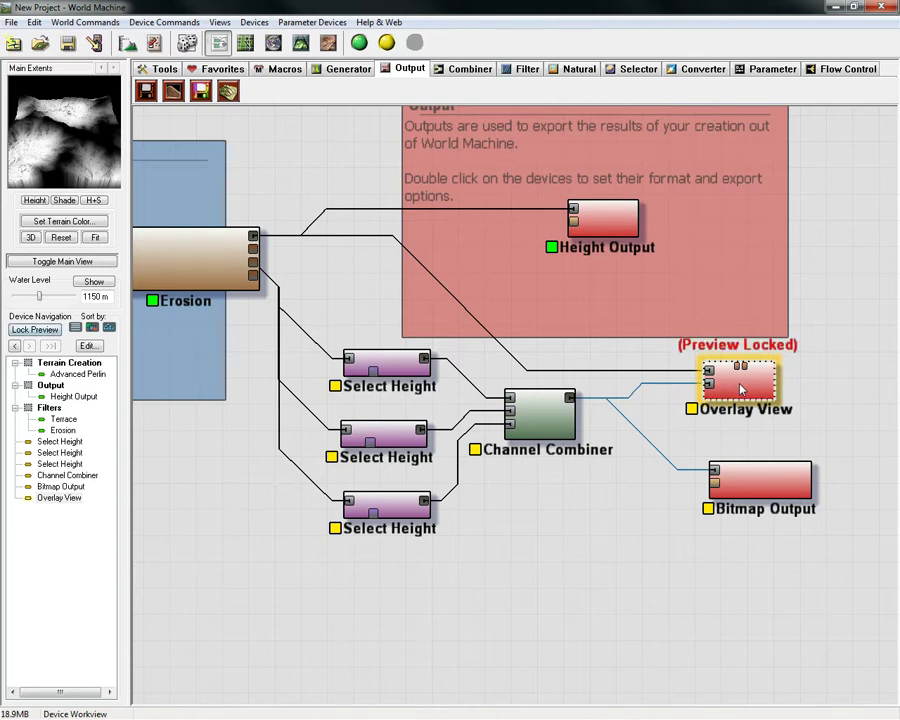
click(301, 43)
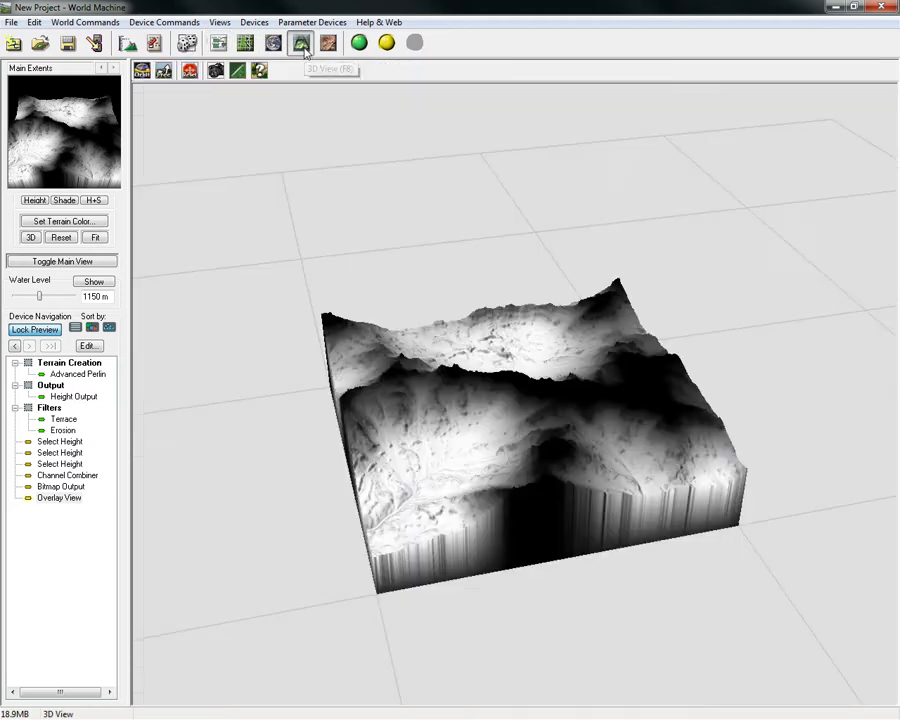
Step: Collapse a Select Height range to 0 m minimum and maximum, tinting the terrain yellow
double_click(70, 465)
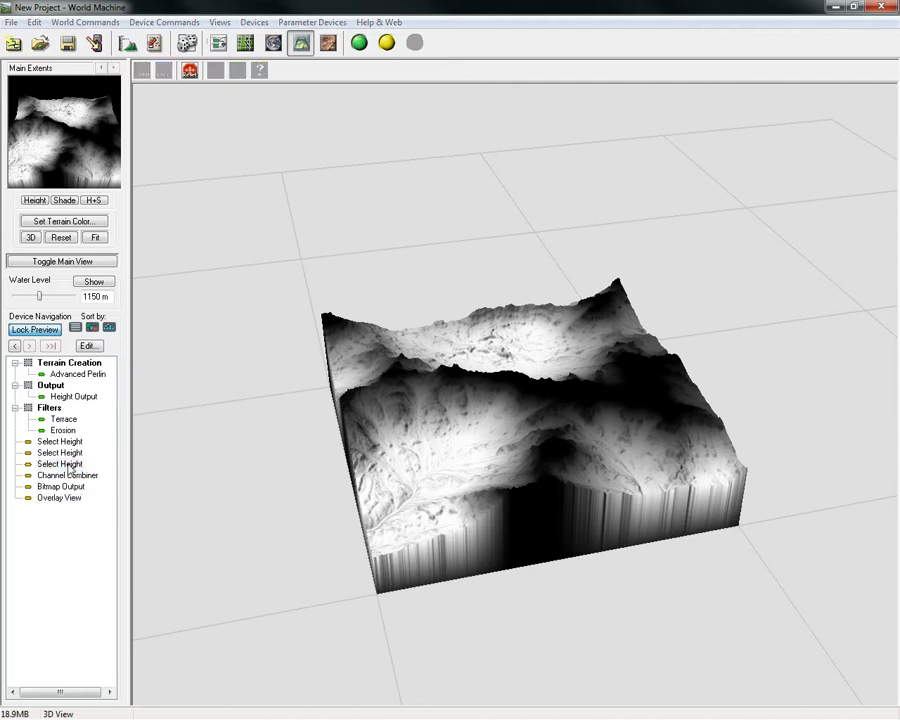
drag(458, 275, 232, 124)
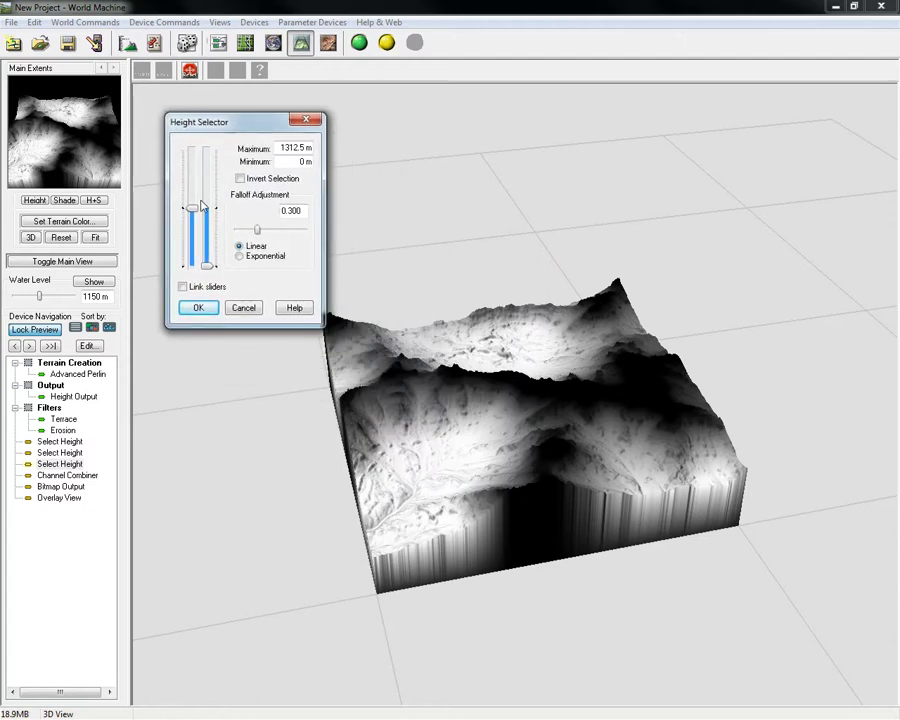
drag(192, 208, 190, 277)
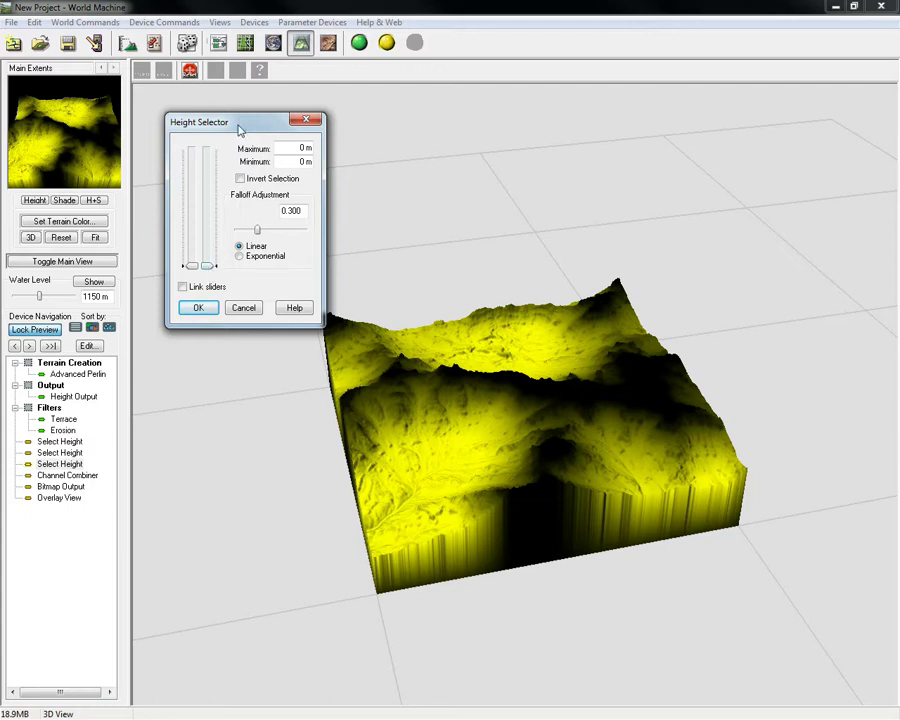
drag(239, 129, 249, 92)
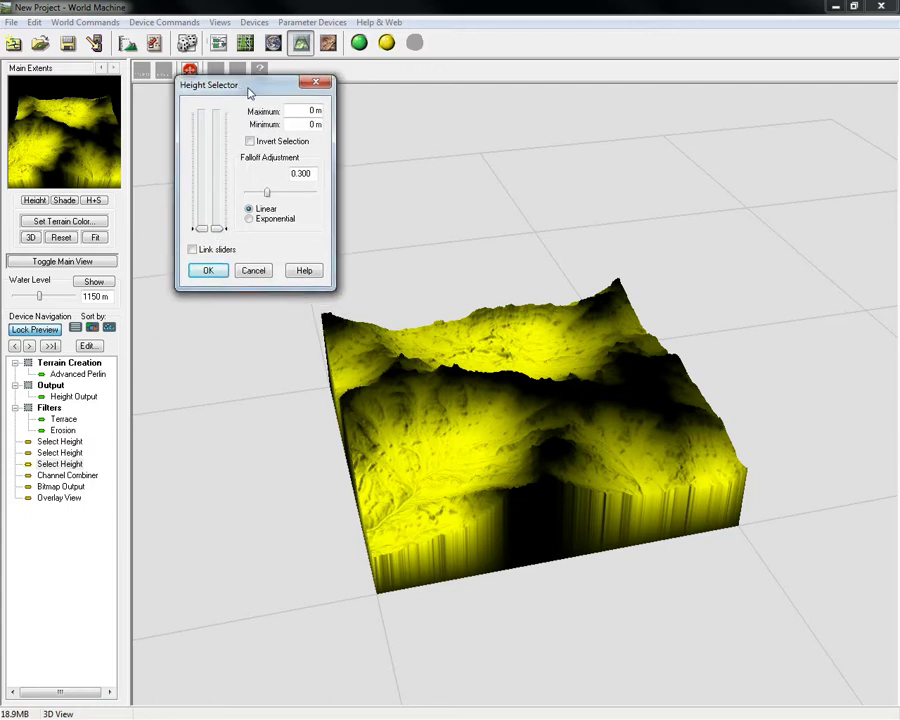
click(208, 270)
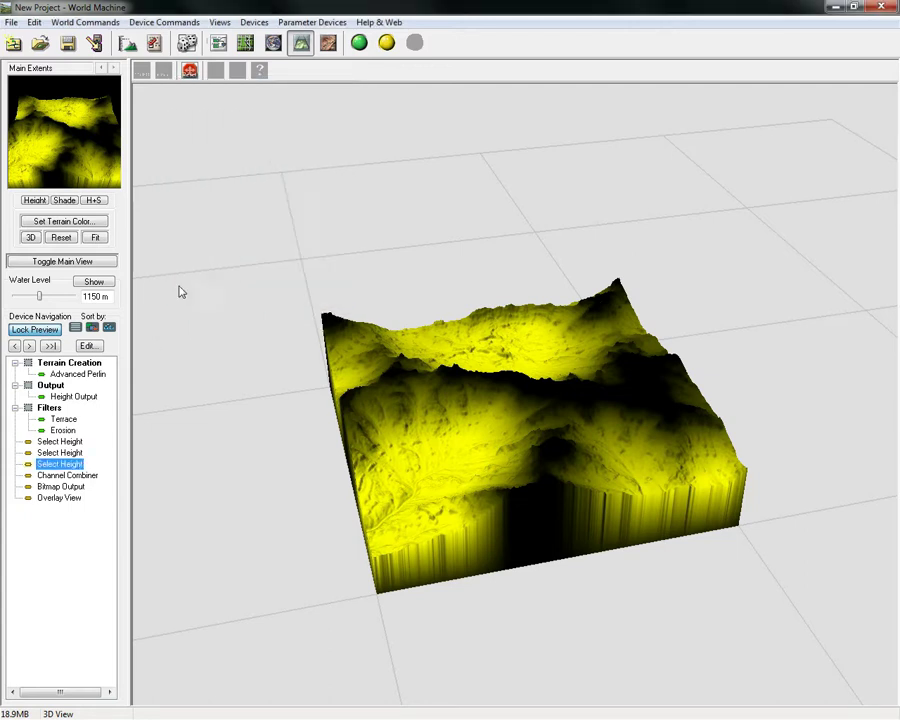
Step: Narrow a second Select Height to the 437.5–847.656 m band
double_click(66, 458)
drag(431, 270, 231, 200)
drag(211, 338, 211, 303)
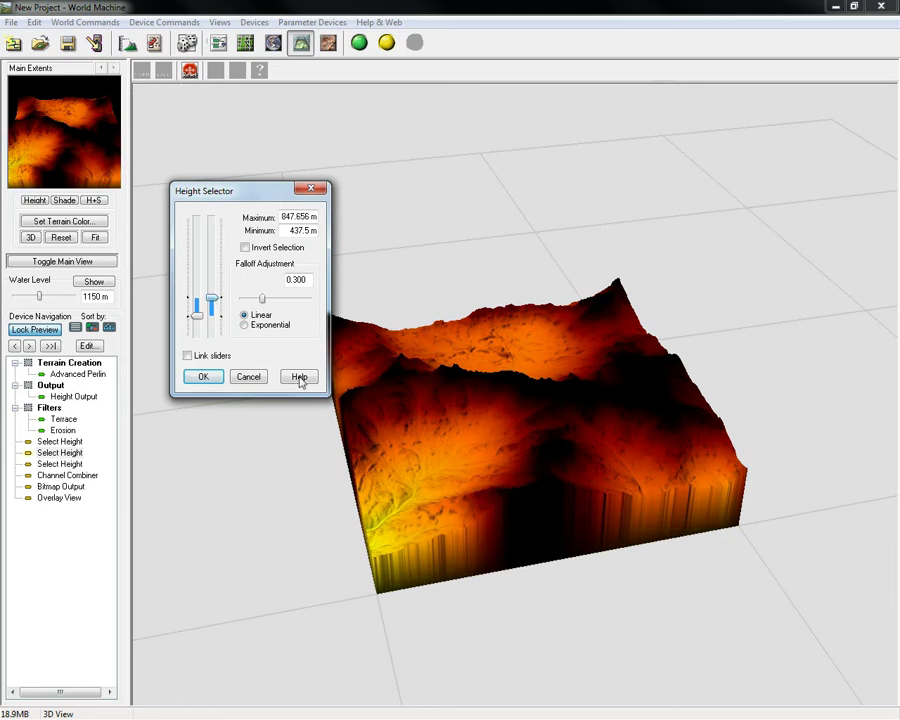
click(203, 377)
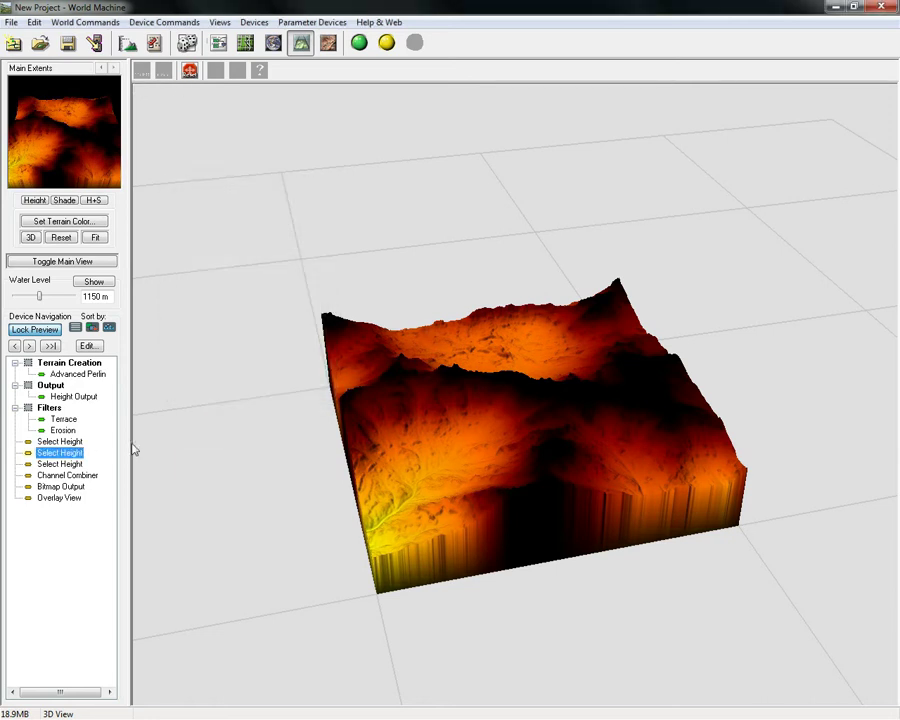
Step: Push the first selector's range up toward the peaks, 2460.94–2625 m
double_click(60, 441)
drag(466, 261, 280, 168)
drag(227, 311, 236, 197)
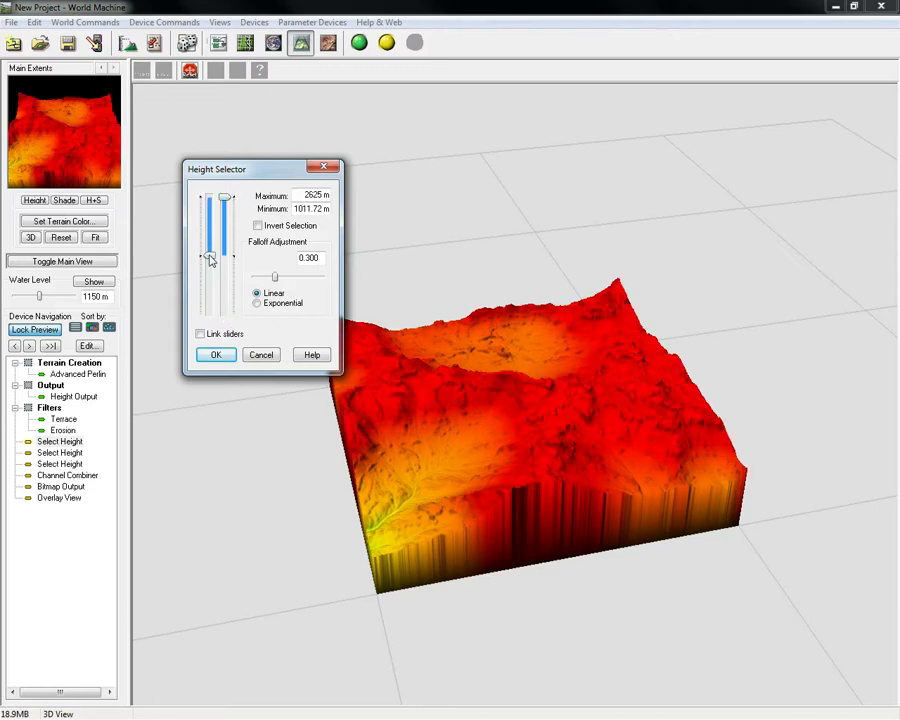
drag(209, 255, 216, 208)
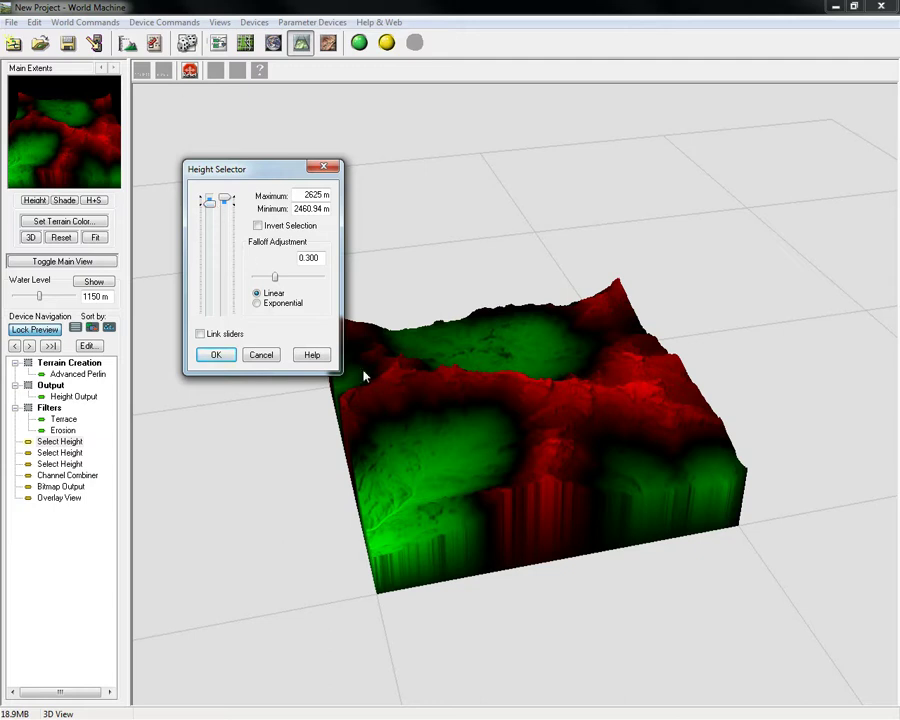
Step: Confirm the peak band and raise the third selector's maximum to about 793 m
click(218, 357)
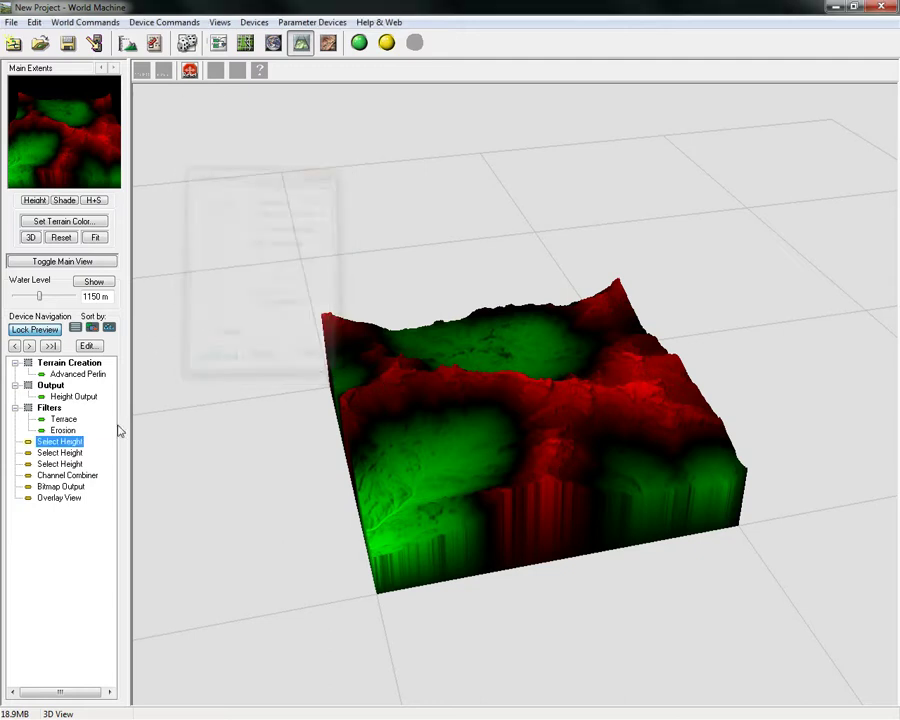
double_click(72, 464)
drag(448, 262, 277, 230)
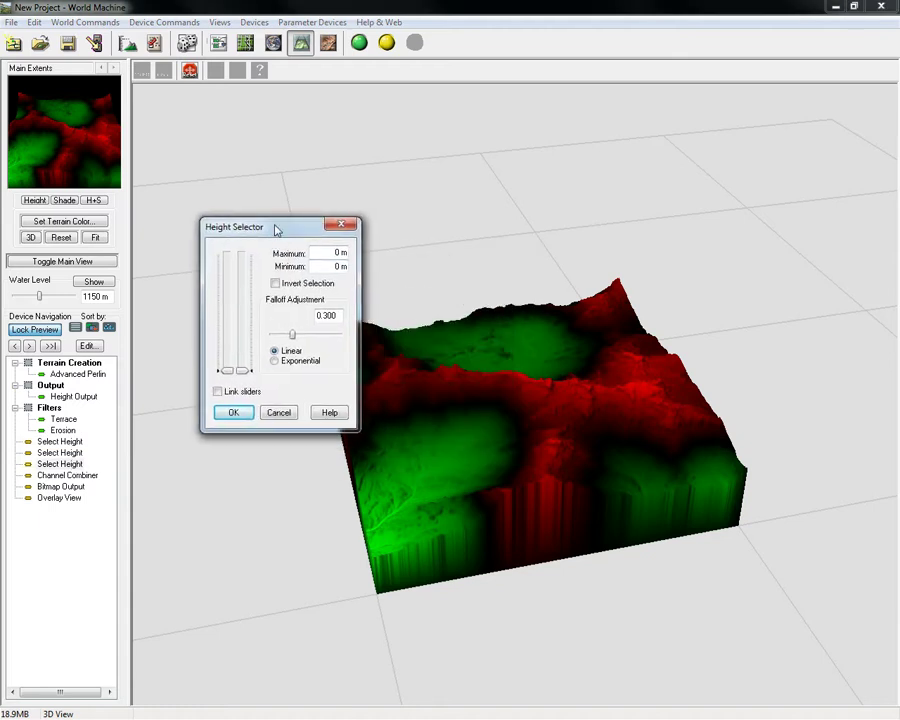
drag(226, 371, 237, 344)
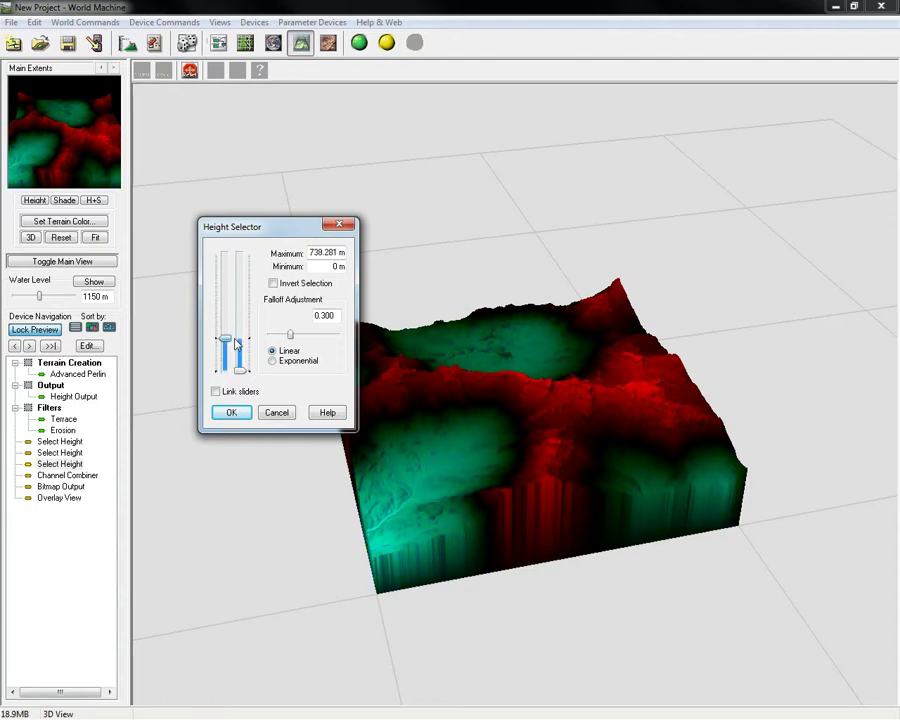
drag(234, 344, 234, 342)
click(230, 413)
Step: Narrow the next Select Height to a high band of about 1394.53–1421.88 m
click(75, 454)
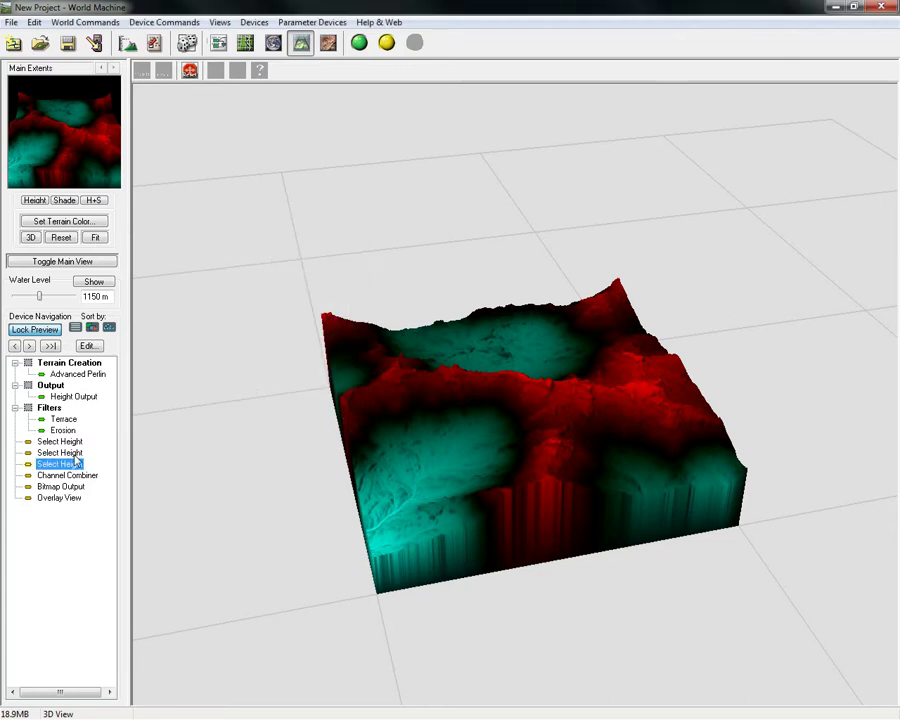
double_click(75, 455)
drag(435, 272, 286, 211)
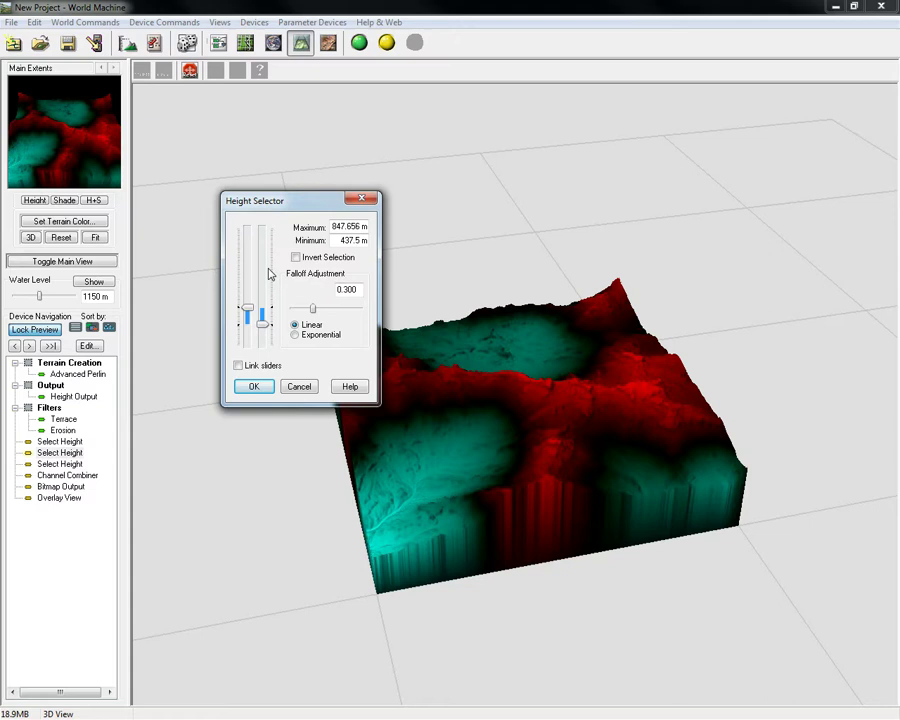
drag(261, 324, 253, 287)
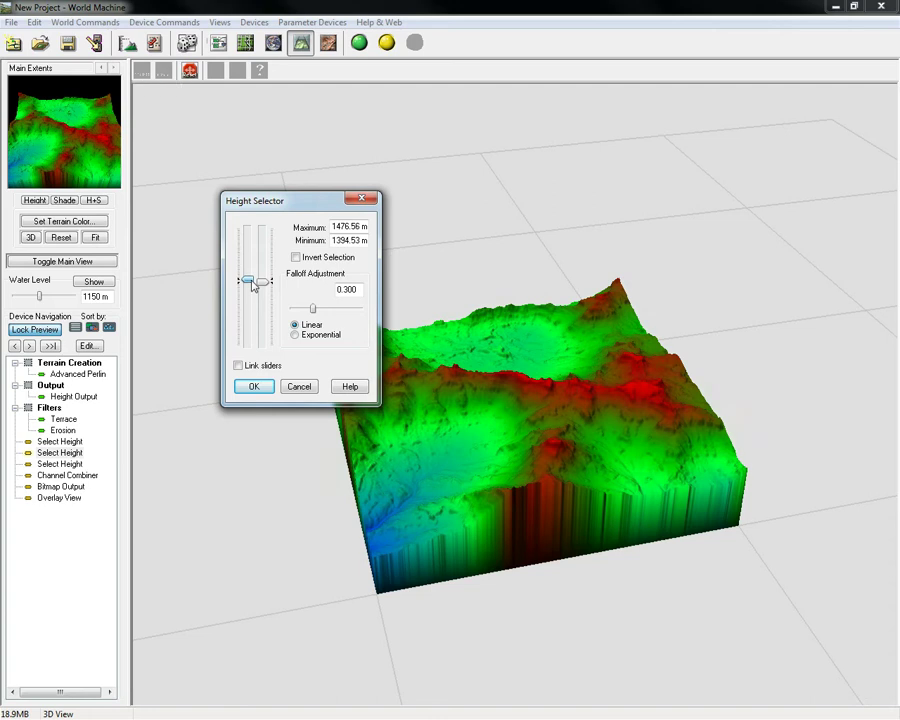
drag(253, 287, 261, 282)
Step: Confirm the high band and raise the low band's maximum to 984.375 m
click(254, 387)
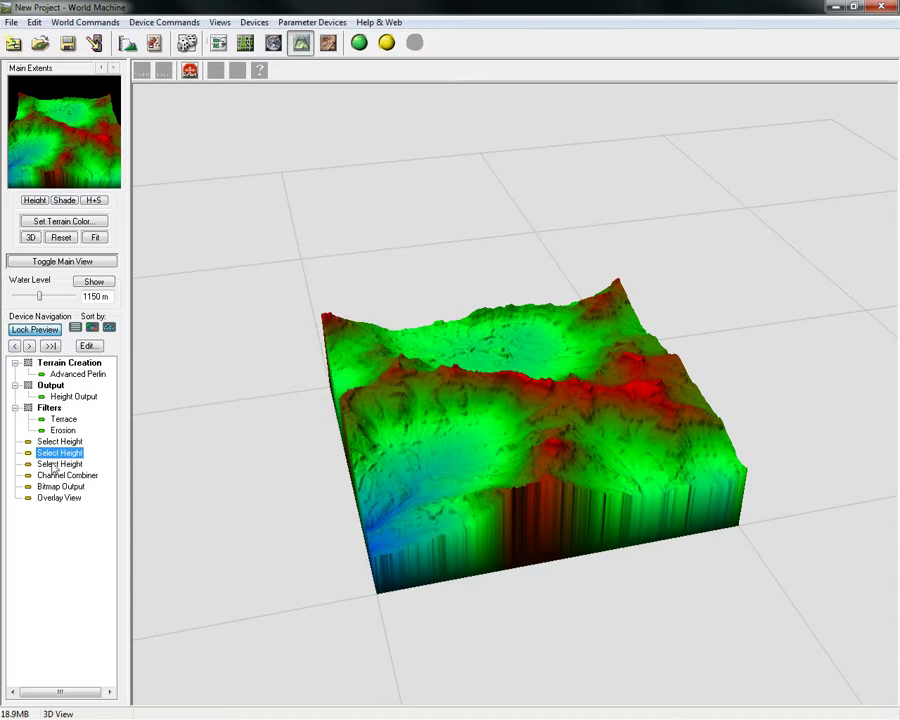
double_click(59, 465)
drag(426, 268, 278, 228)
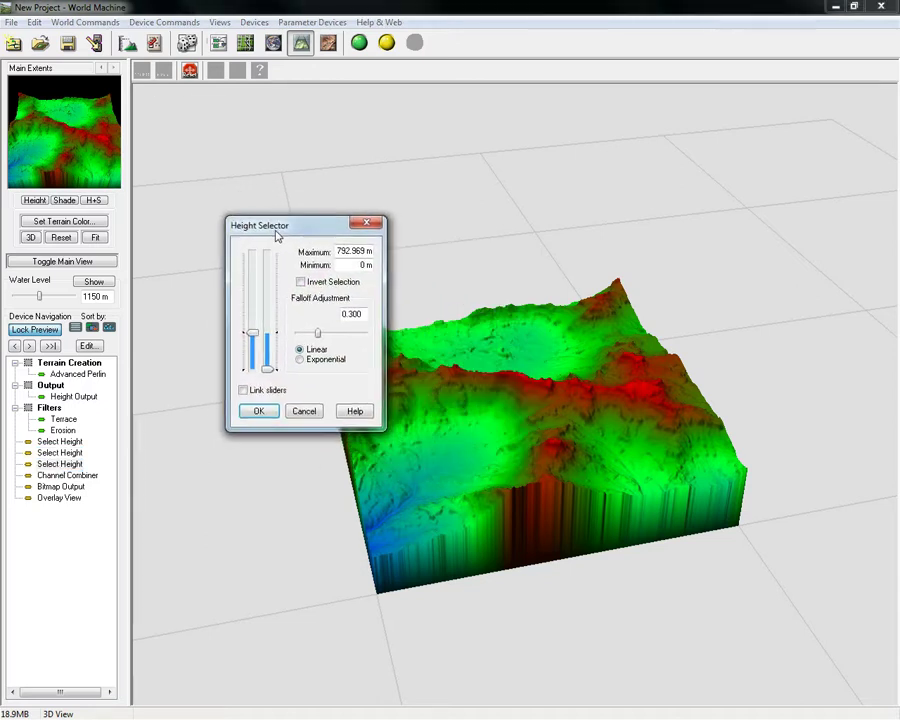
drag(261, 340, 254, 327)
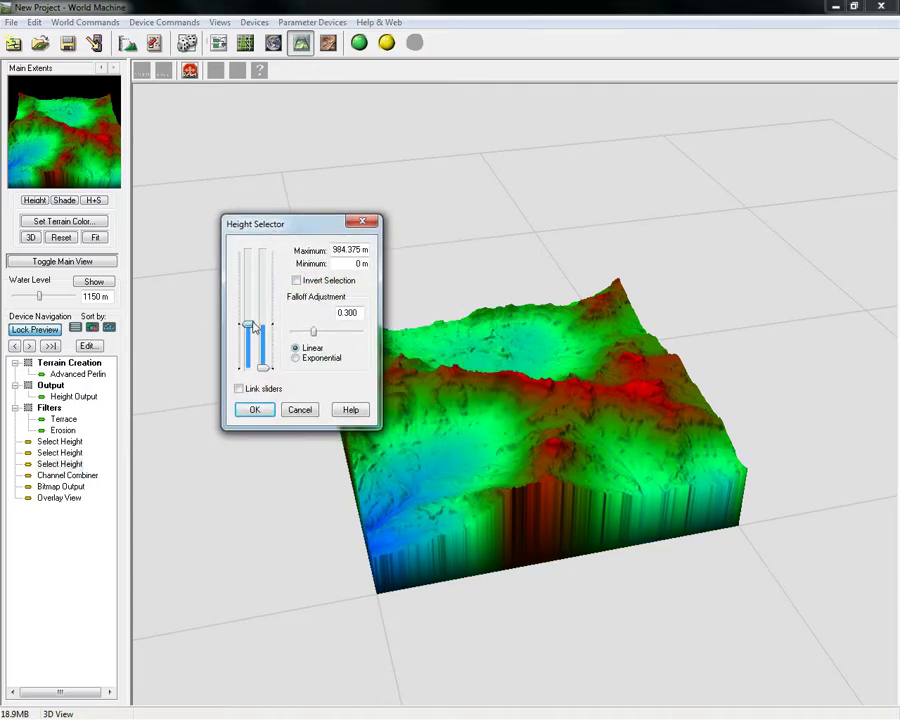
click(255, 409)
Step: Adjust the highest selector's falloff to about 0.344
double_click(60, 441)
drag(431, 263, 217, 300)
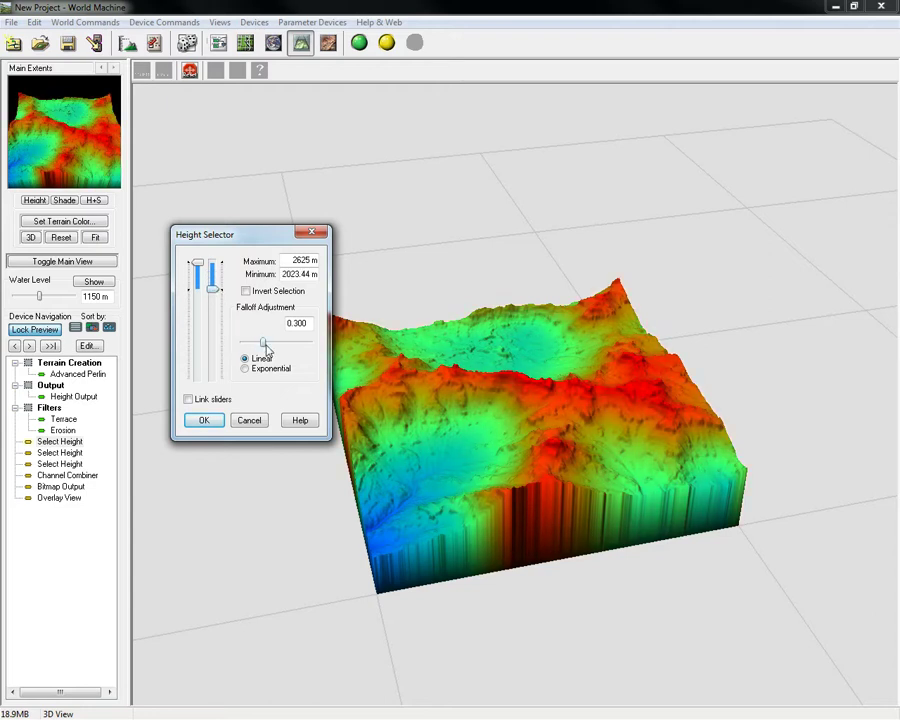
drag(265, 344, 267, 345)
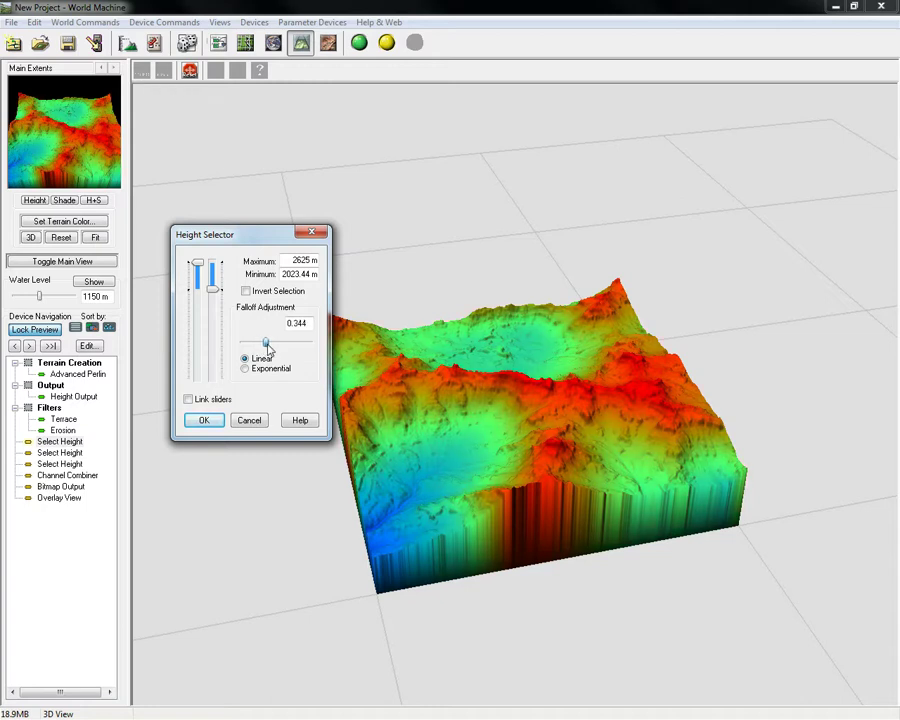
click(203, 420)
Step: Tighten the middle selector's falloff to 0.125
double_click(60, 453)
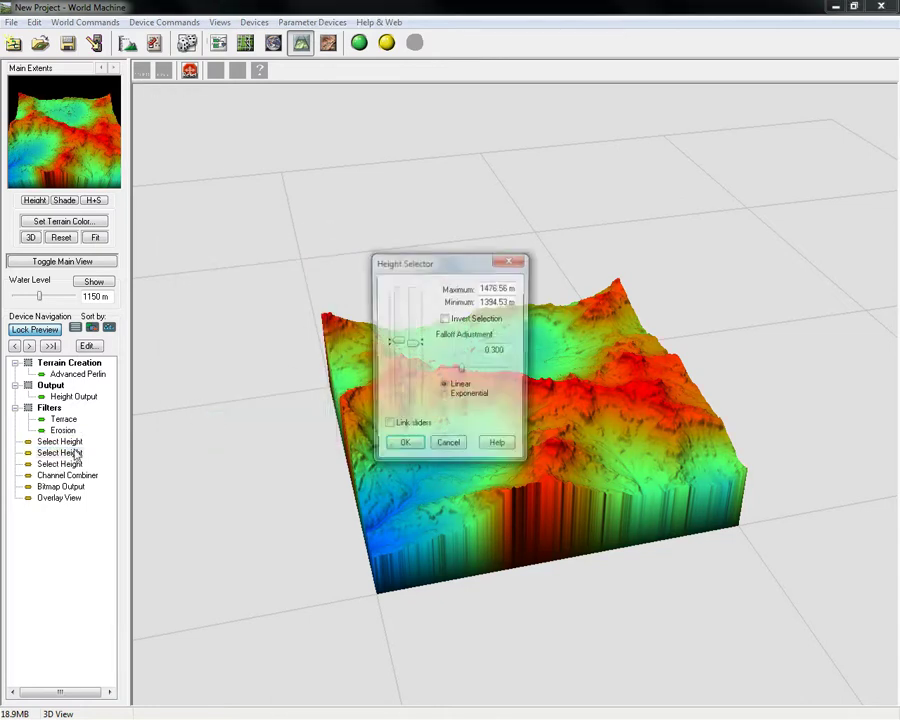
drag(425, 254, 297, 264)
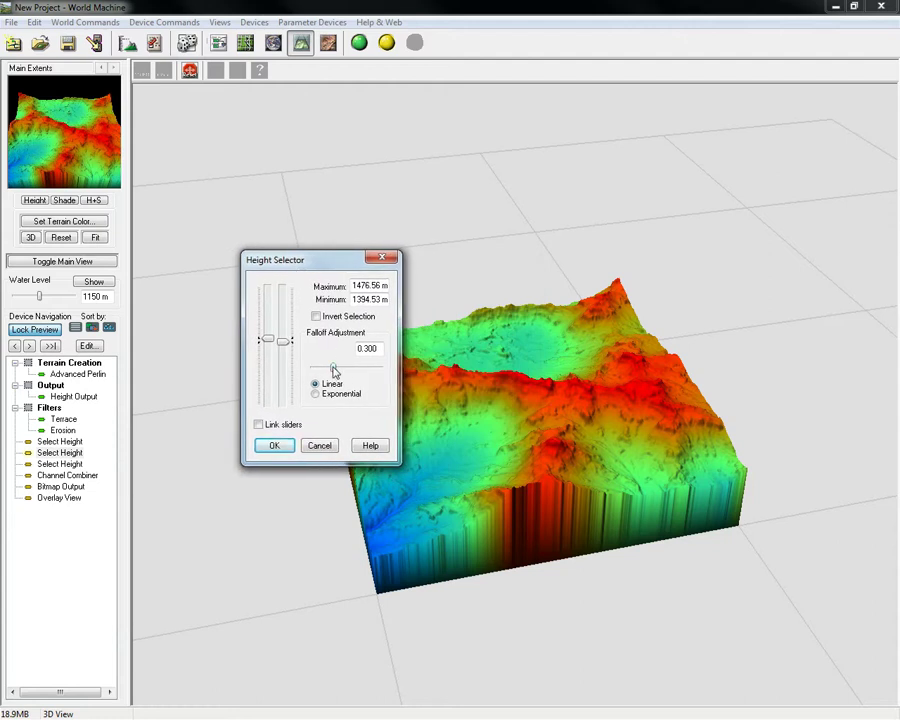
drag(334, 370, 323, 372)
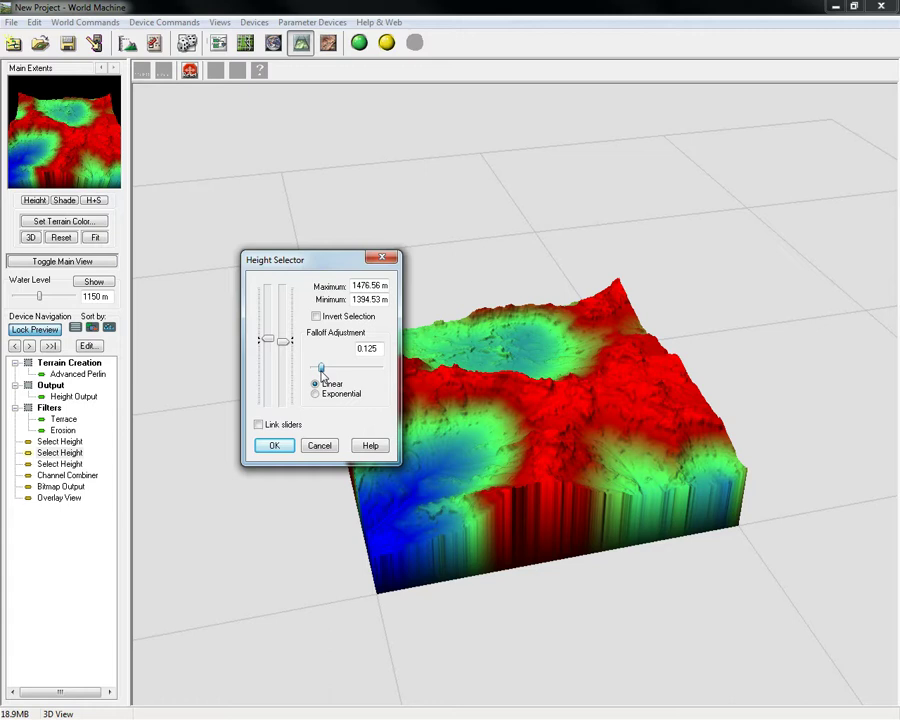
click(274, 446)
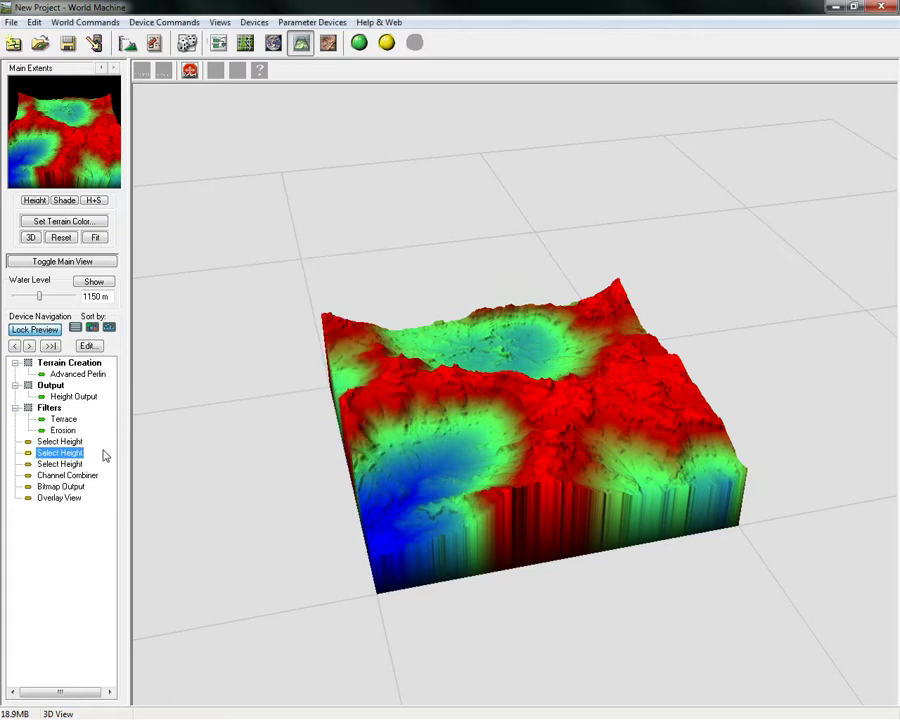
Step: Reduce the low selector's falloff to 0.117
double_click(66, 464)
drag(416, 267, 268, 264)
drag(315, 368, 305, 370)
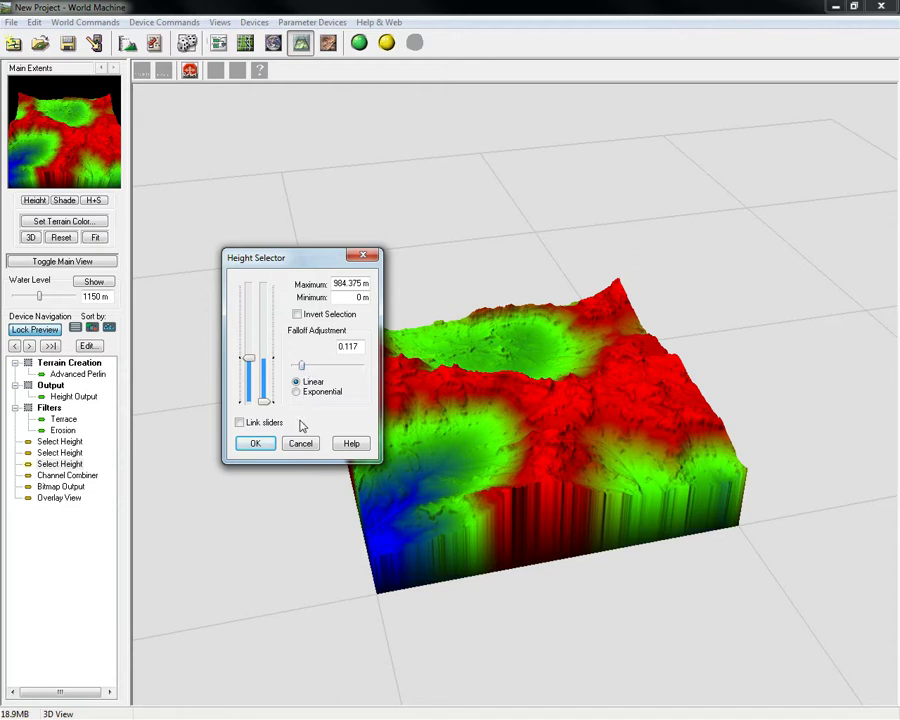
Step: Confirm the 0.117 falloff and preview the Bitmap Output's flat red-green-blue map from above
click(255, 445)
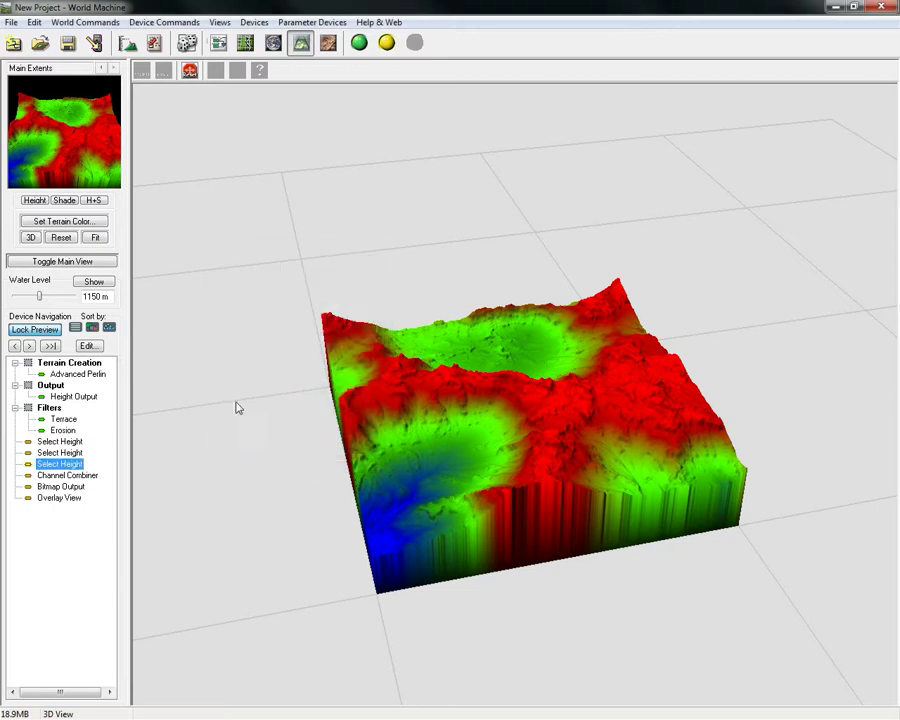
click(218, 42)
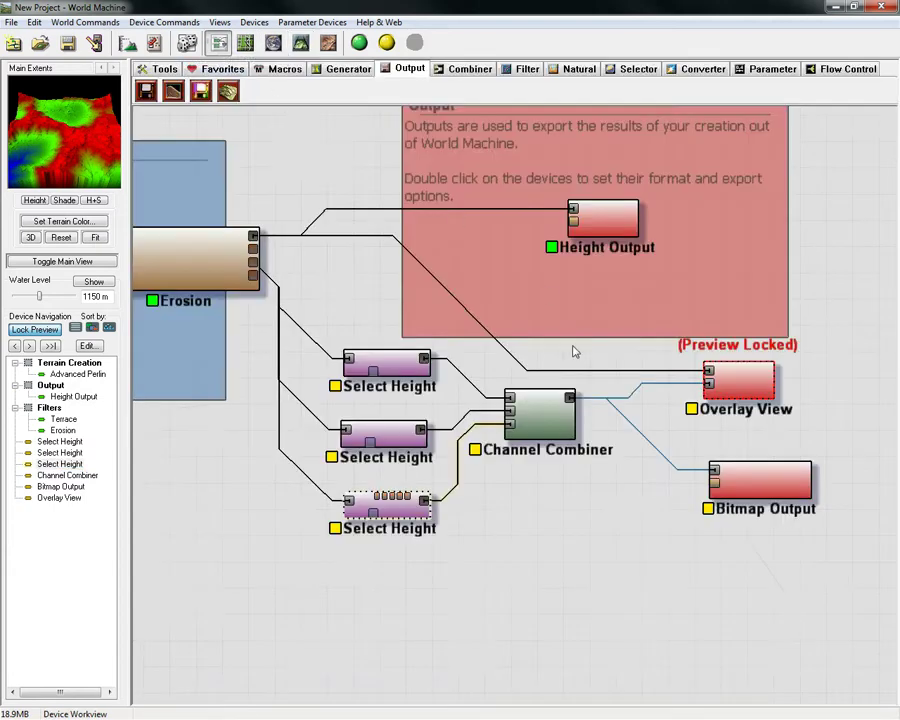
click(757, 385)
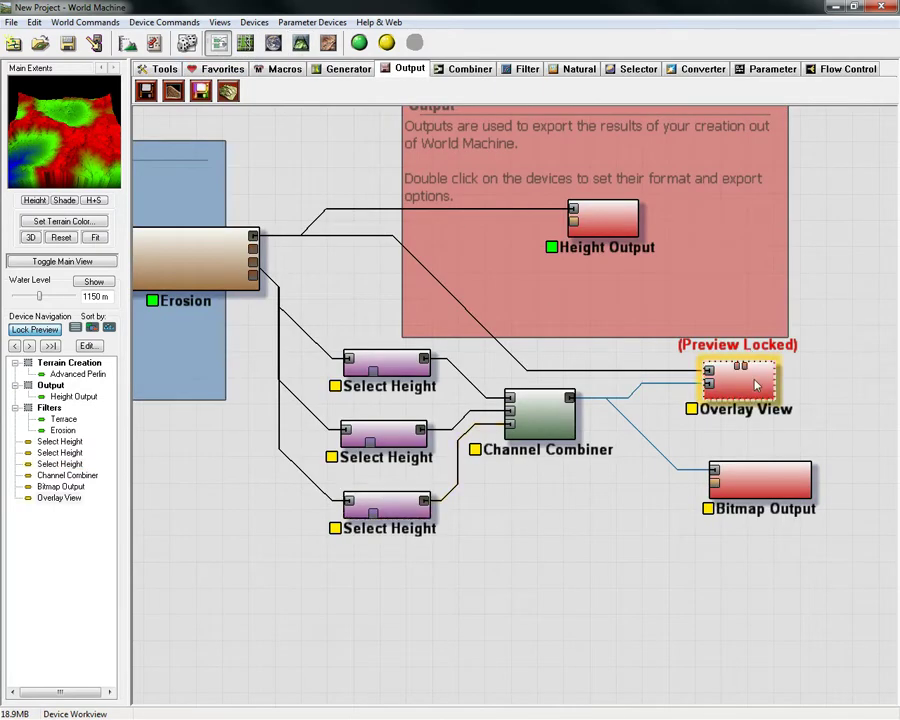
click(765, 478)
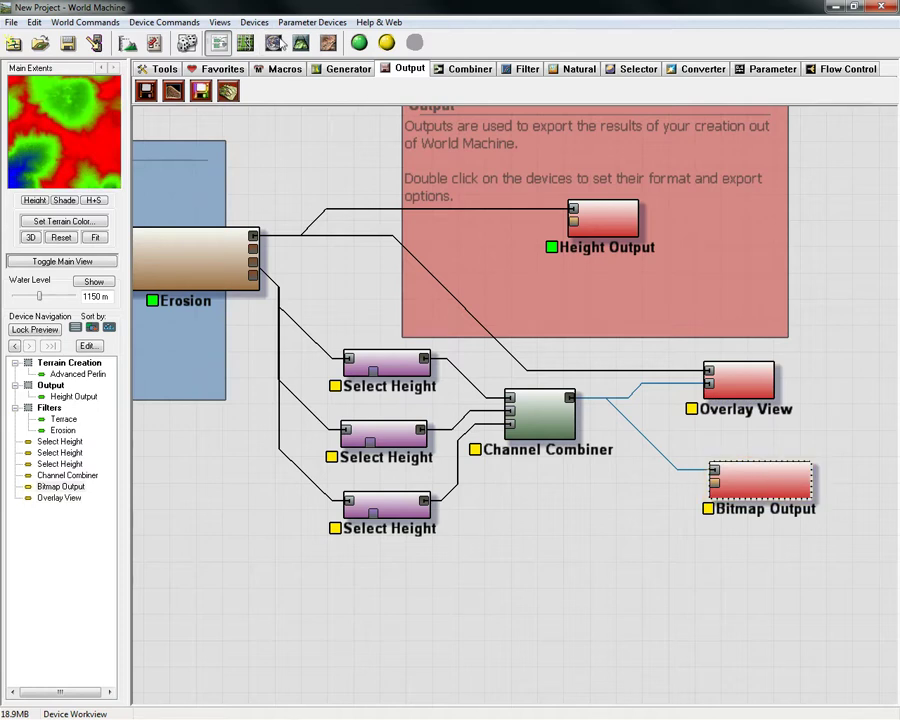
click(300, 42)
drag(537, 376, 506, 519)
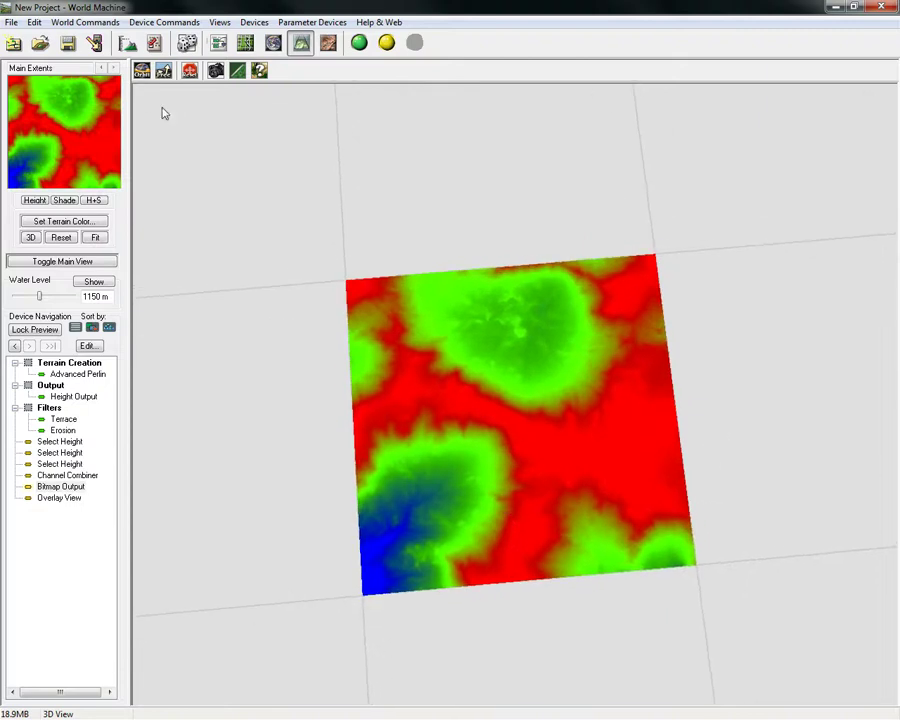
click(218, 42)
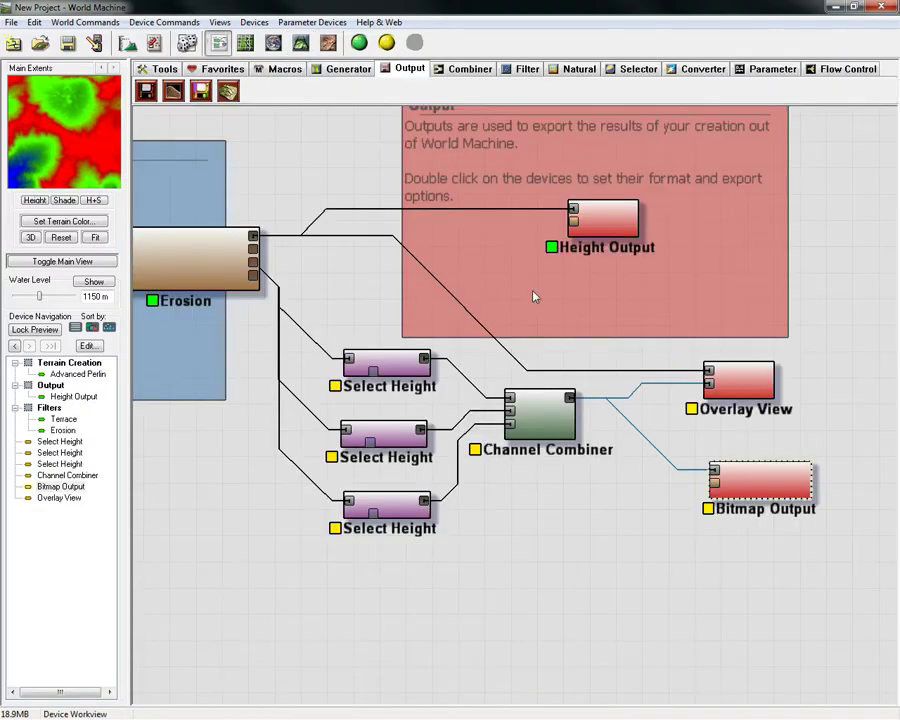
Step: Build the network and write the splat map to disk as Tutorial_Splat BMP in the tutorials folder
click(359, 43)
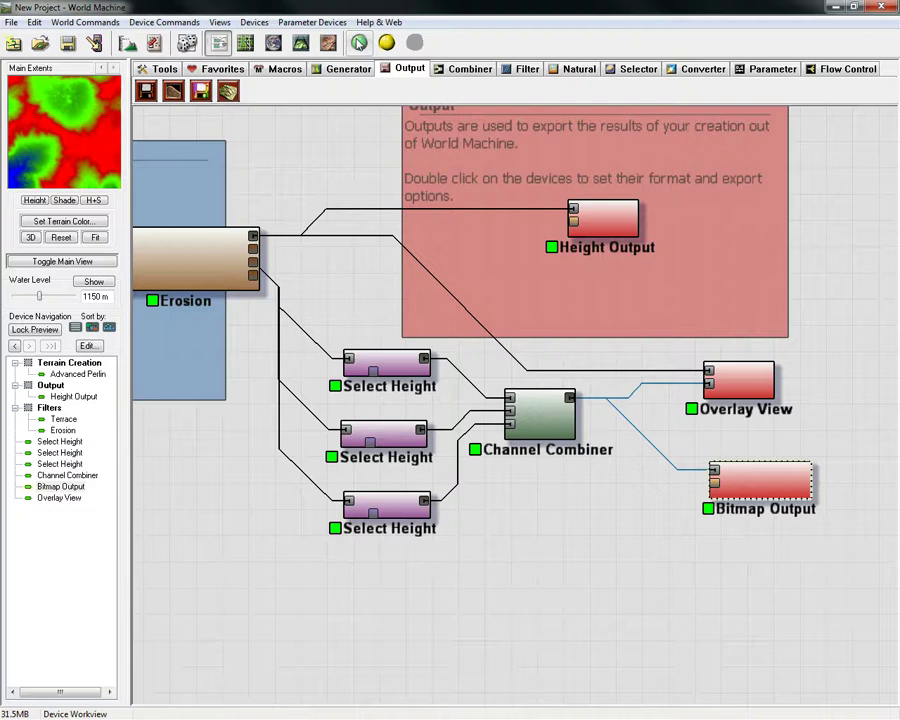
double_click(766, 490)
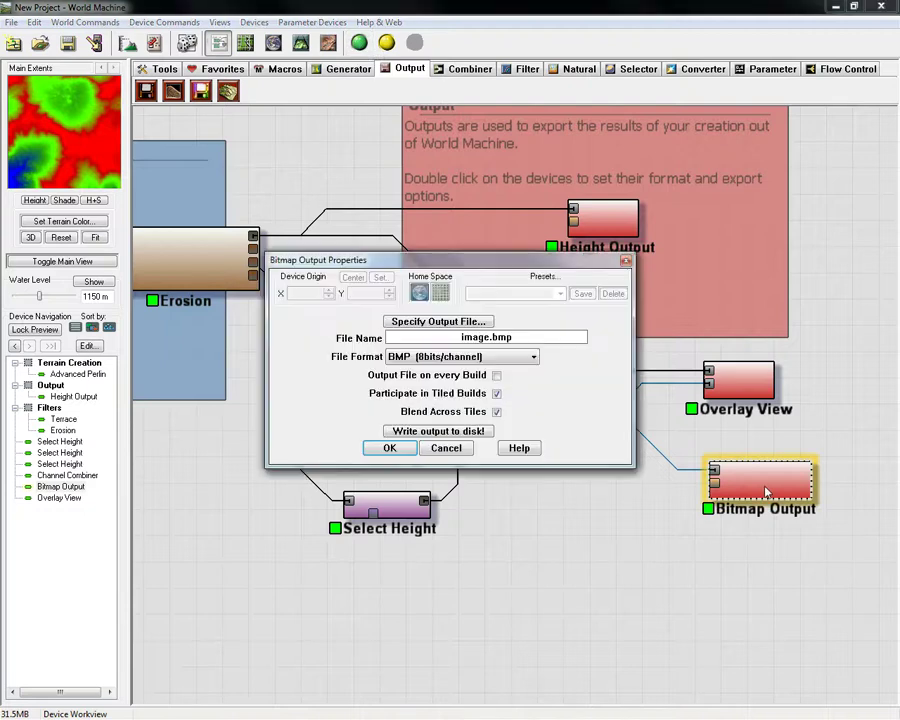
drag(471, 268, 466, 214)
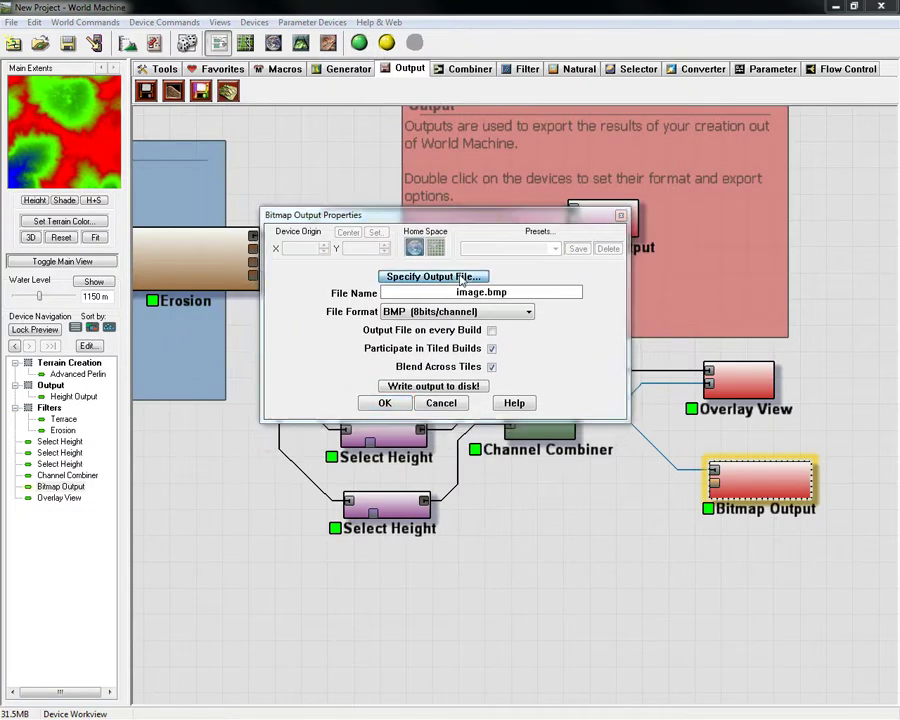
click(440, 274)
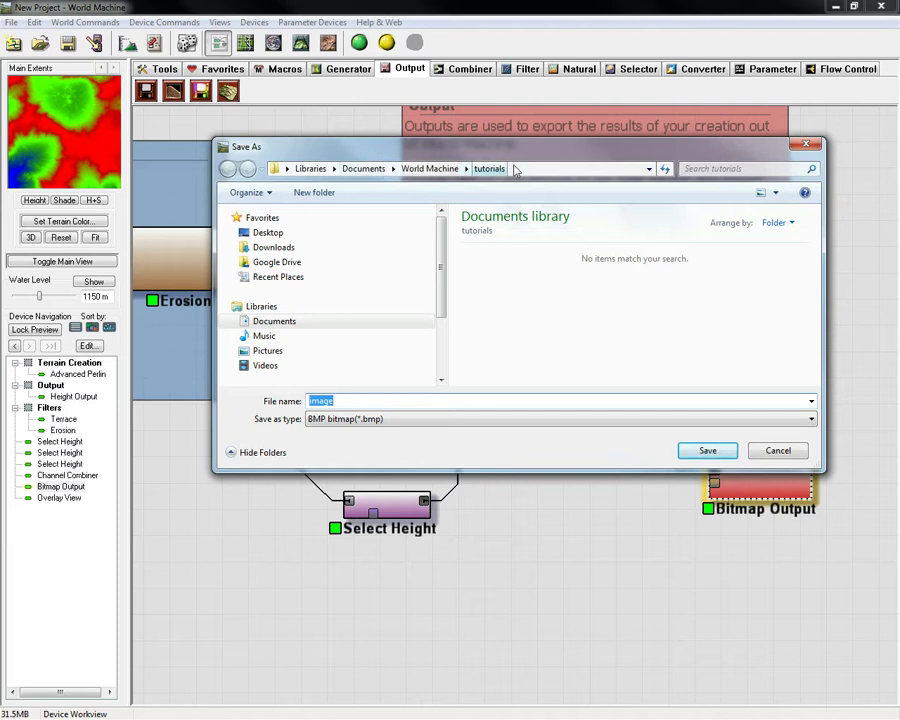
click(351, 401)
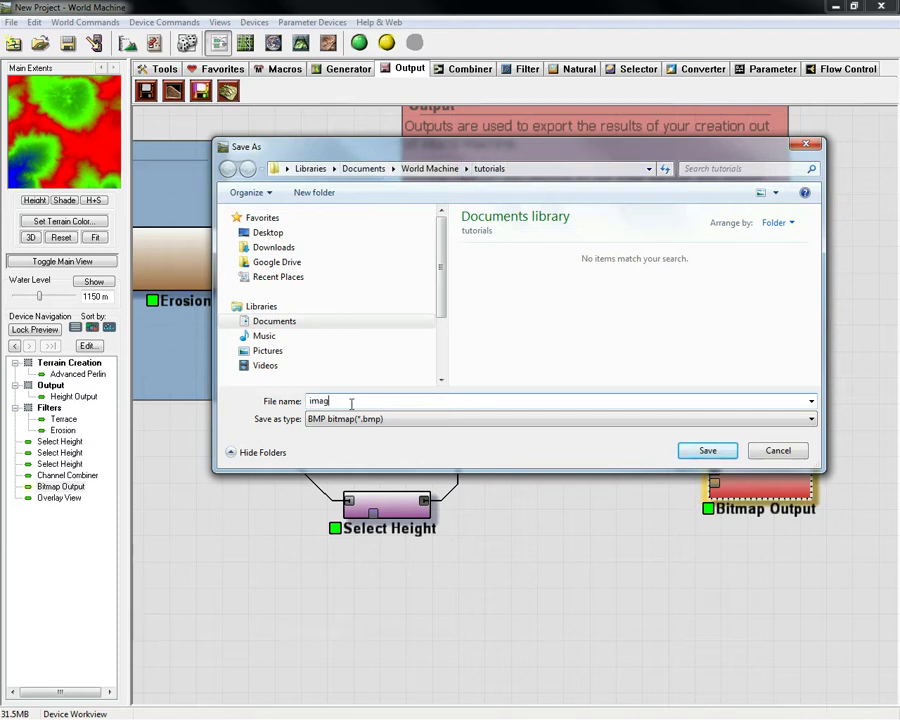
text(Tut)
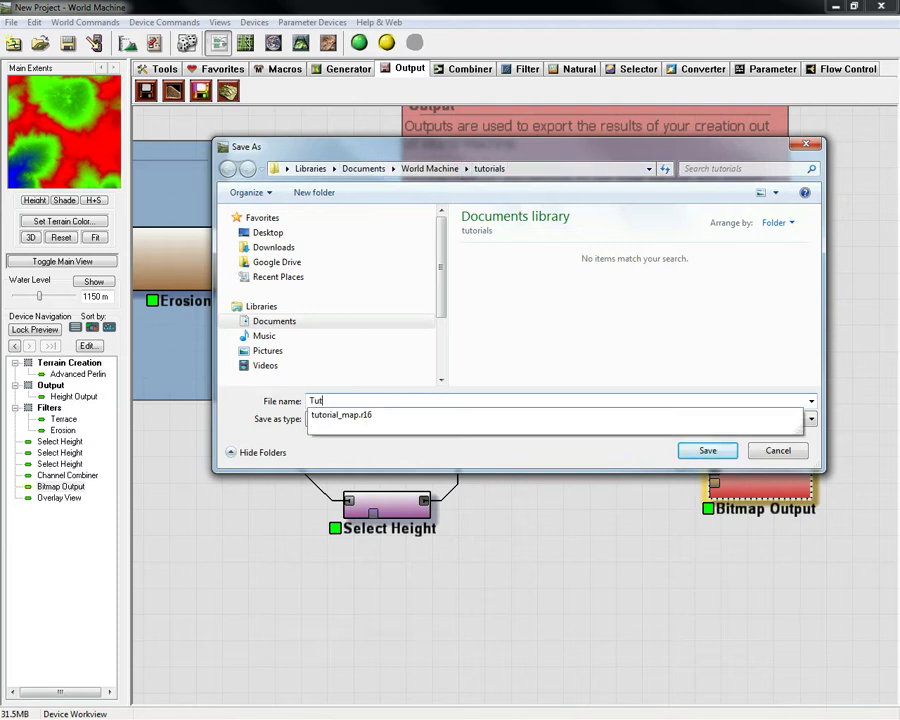
text(orial_Splat)
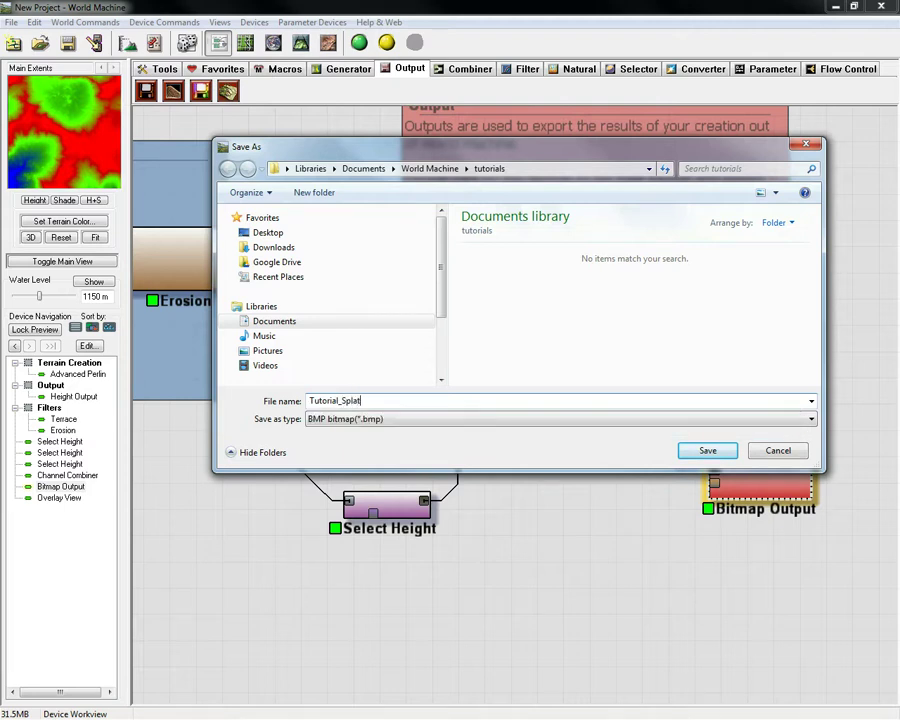
click(690, 453)
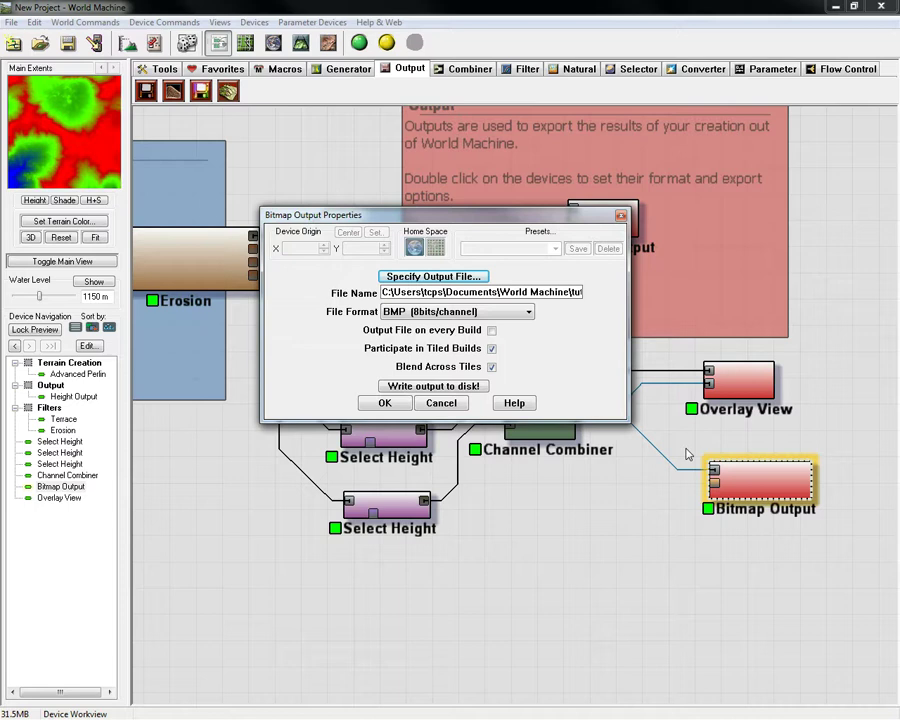
click(416, 388)
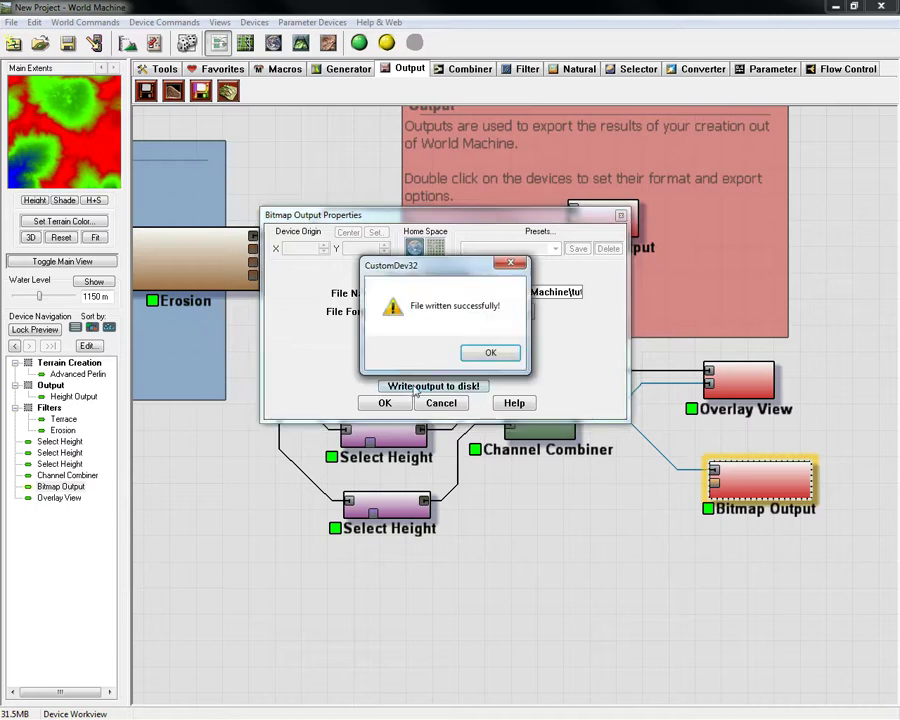